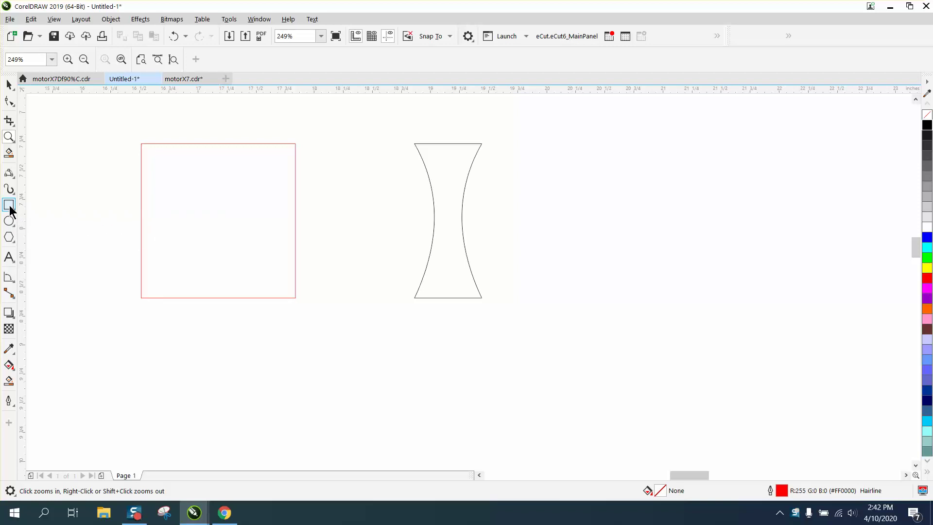
Draw a small square about 0.067 inches wide in the empty area beside the hourglass shape
click(10, 209)
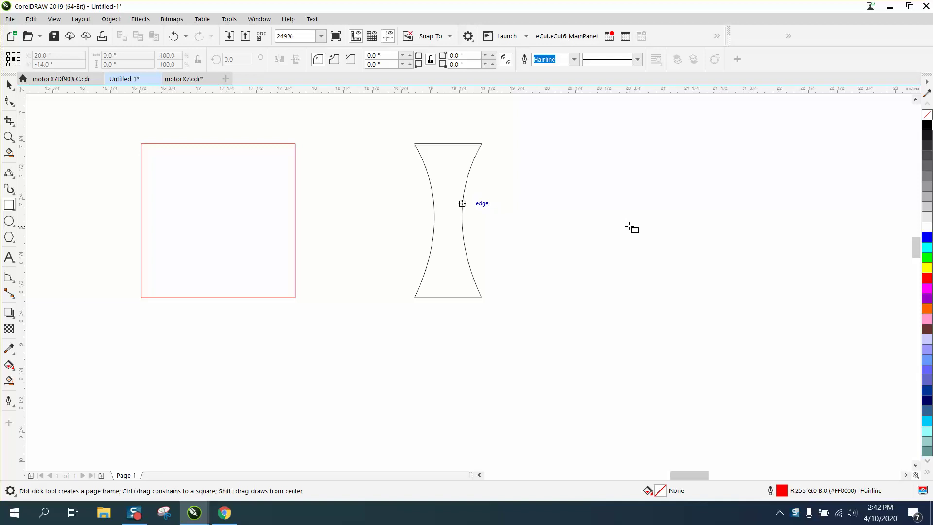
drag(625, 225, 629, 233)
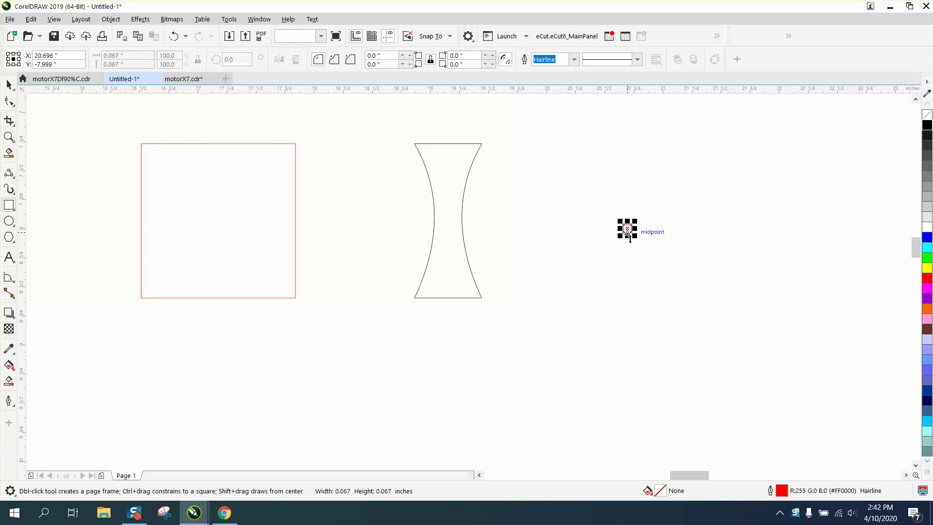
click(9, 137)
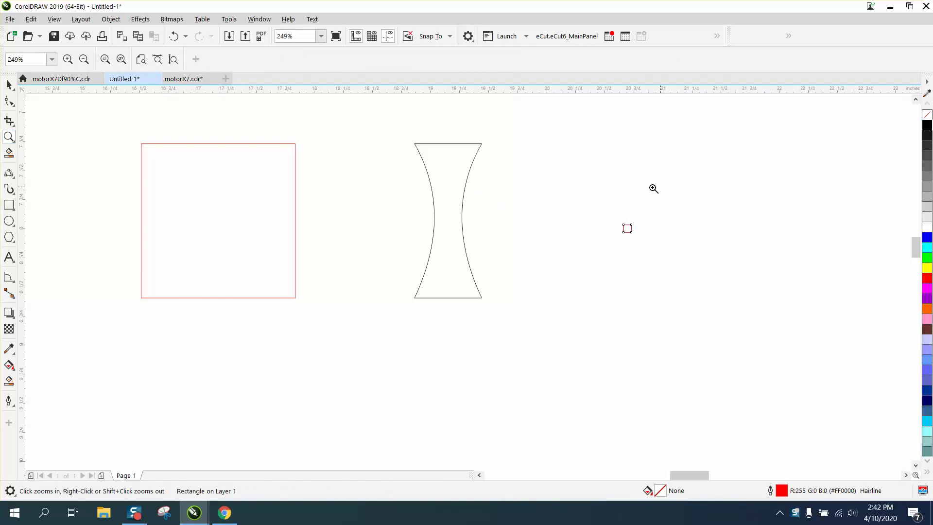
drag(569, 206, 789, 314)
right_click(413, 240)
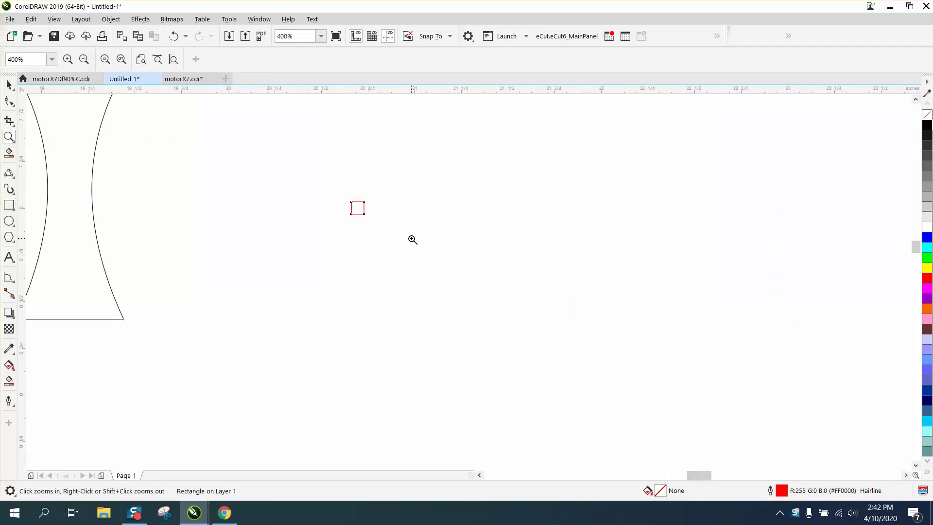
right_click(413, 240)
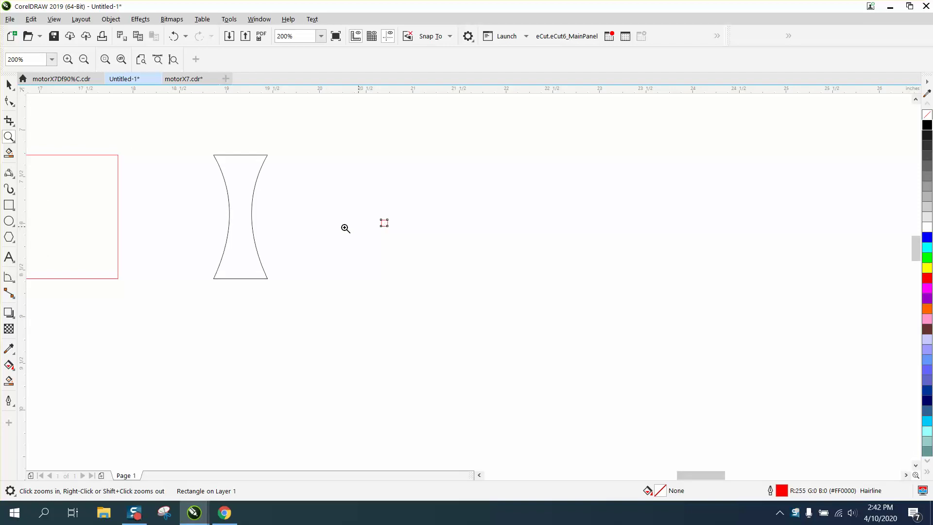
Create a concentric copy of the small square, enlarged about its center to about 138.1%
click(9, 85)
drag(333, 197, 462, 273)
click(10, 137)
drag(308, 194, 508, 291)
click(10, 85)
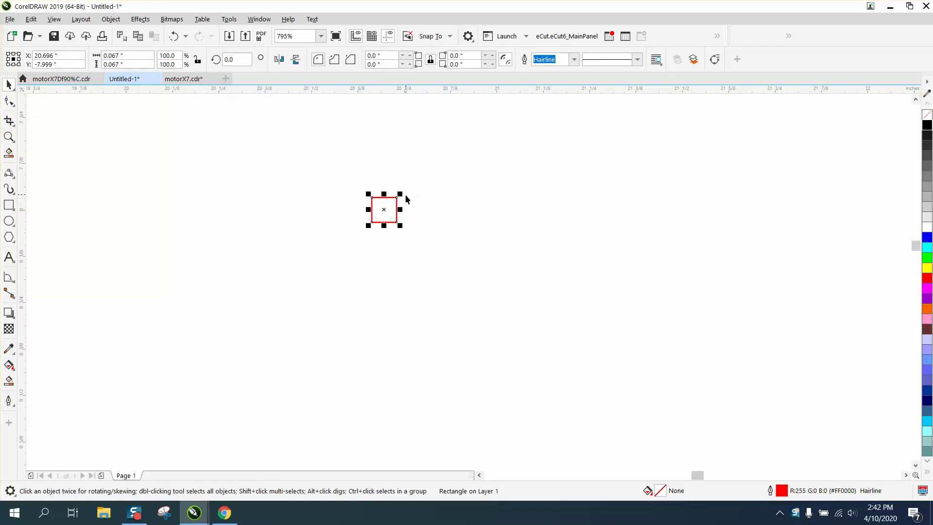
drag(400, 193, 411, 189)
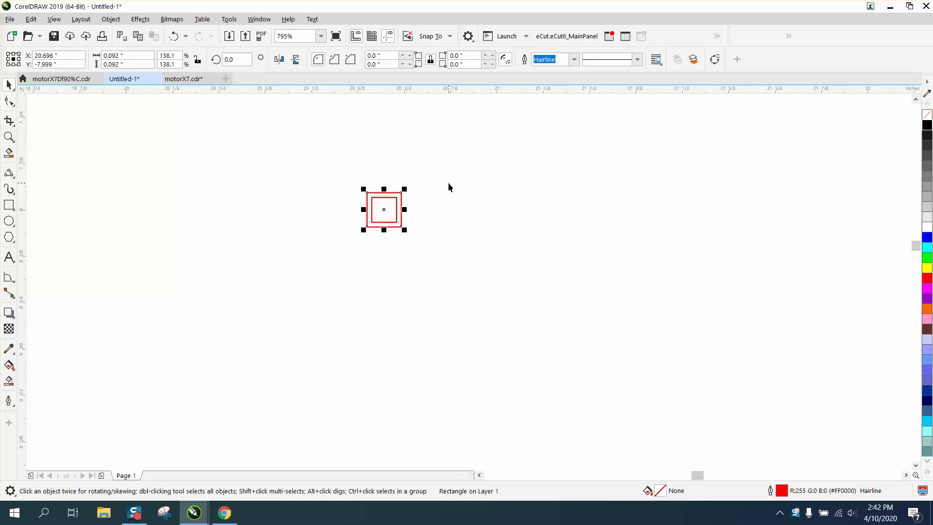
Repeat the enlarged duplication to build nested concentric squares out to about 0.551 inches wide
key(ctrl+r)
key(ctrl+r)
key(ctrl+r)
key(ctrl+r)
key(ctrl+r)
key(ctrl+r)
key(ctrl+r)
key(ctrl+r)
key(ctrl+r)
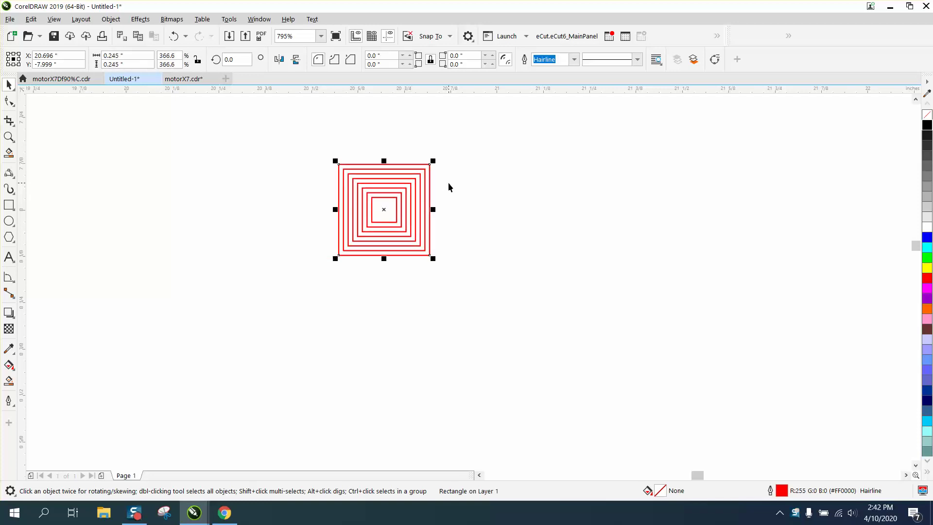
key(ctrl+r)
key(ctrl+r)
key(ctrl+r)
key(ctrl+r)
key(ctrl+r)
key(ctrl+r)
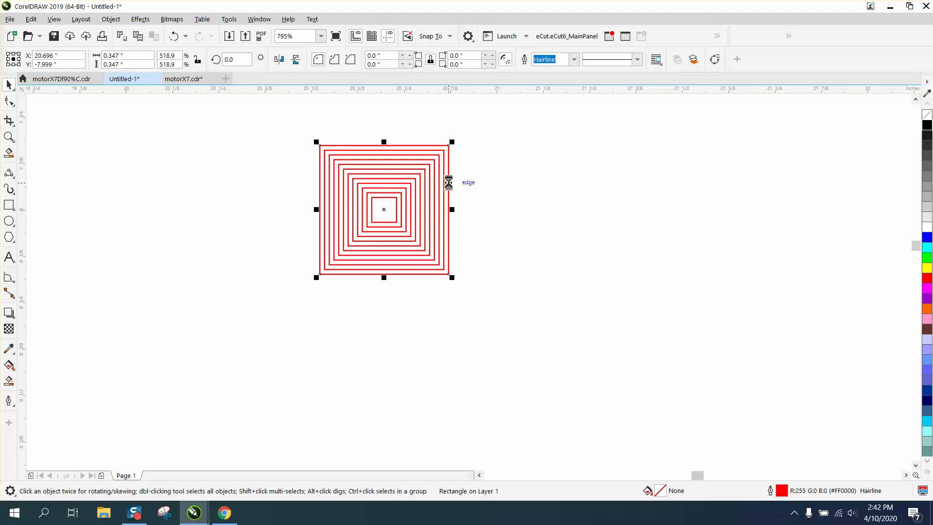
key(ctrl+r)
key(ctrl+r)
key(ctrl+r)
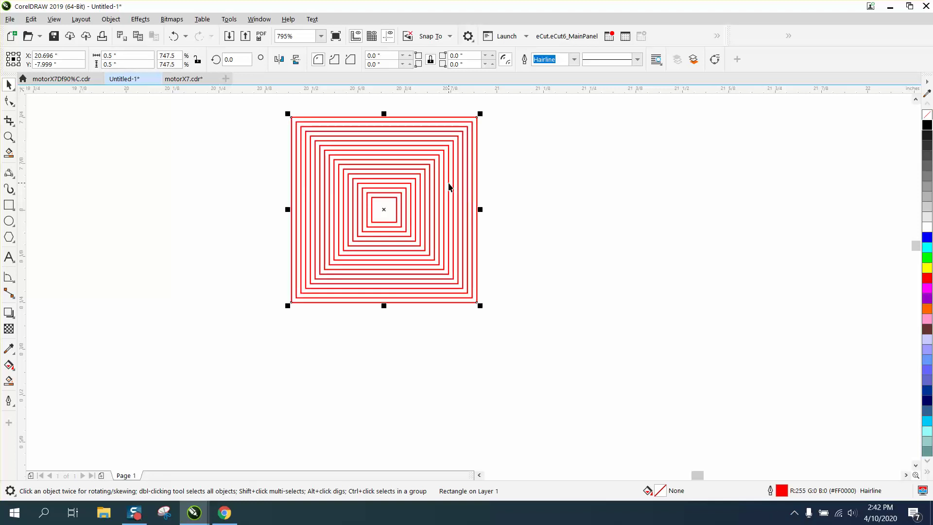
scroll(448, 187, down, 5)
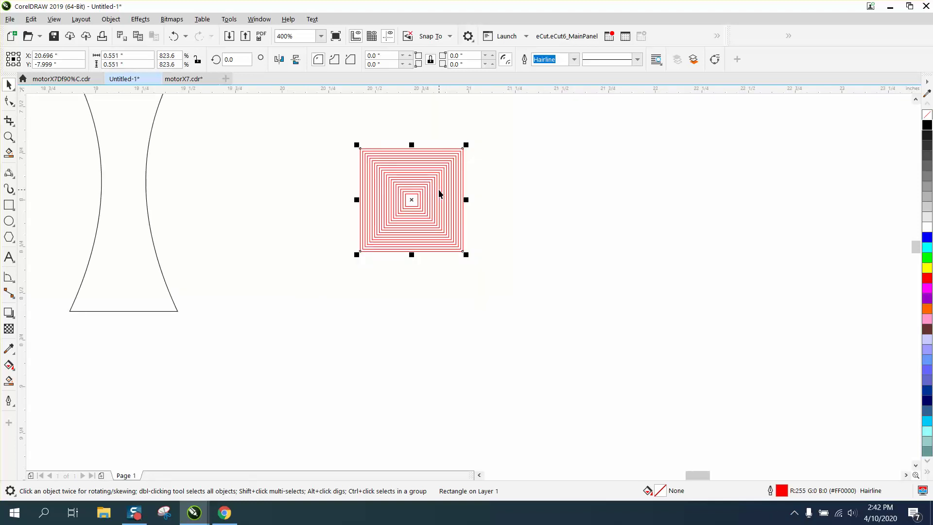
key(Escape)
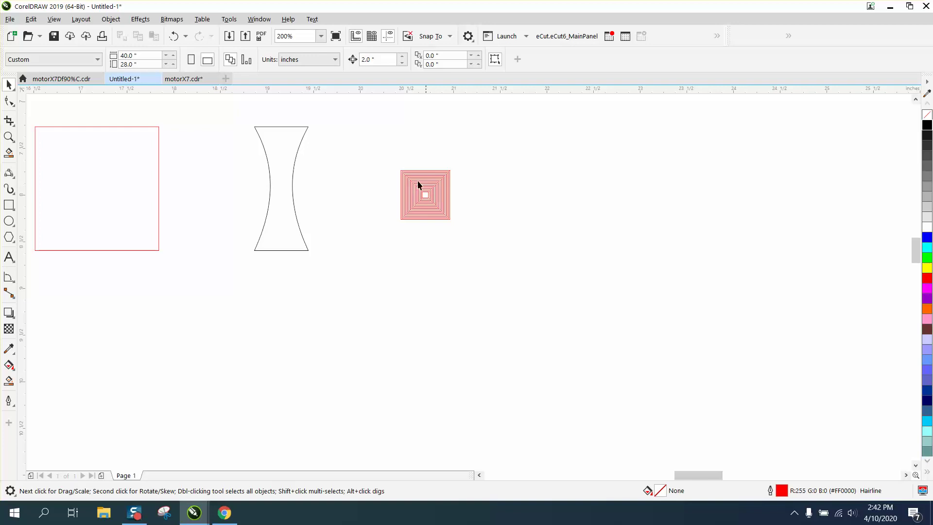
Undo all the enlarged concentric copies, keeping only the original small square
click(173, 36)
click(173, 36)
click(173, 36)
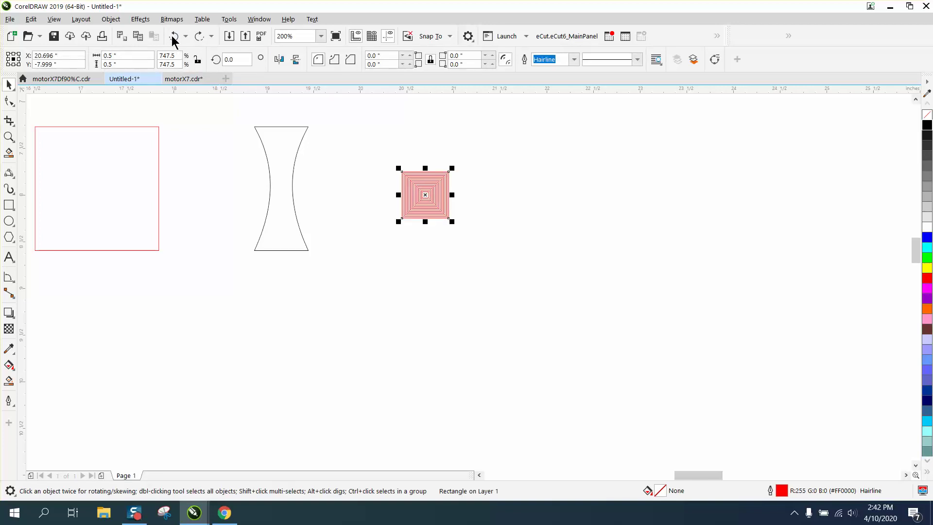
click(174, 36)
click(172, 36)
click(172, 36)
click(173, 36)
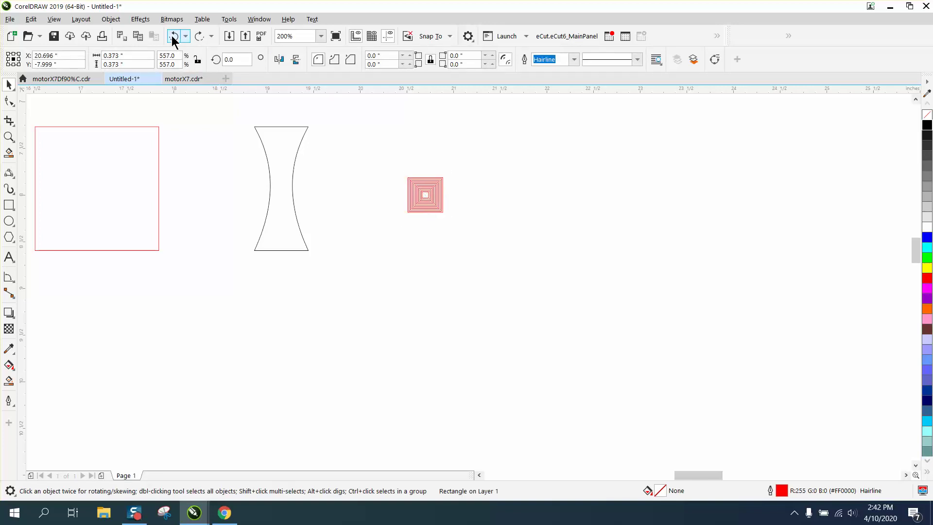
click(172, 36)
click(172, 36)
click(172, 36)
click(172, 36)
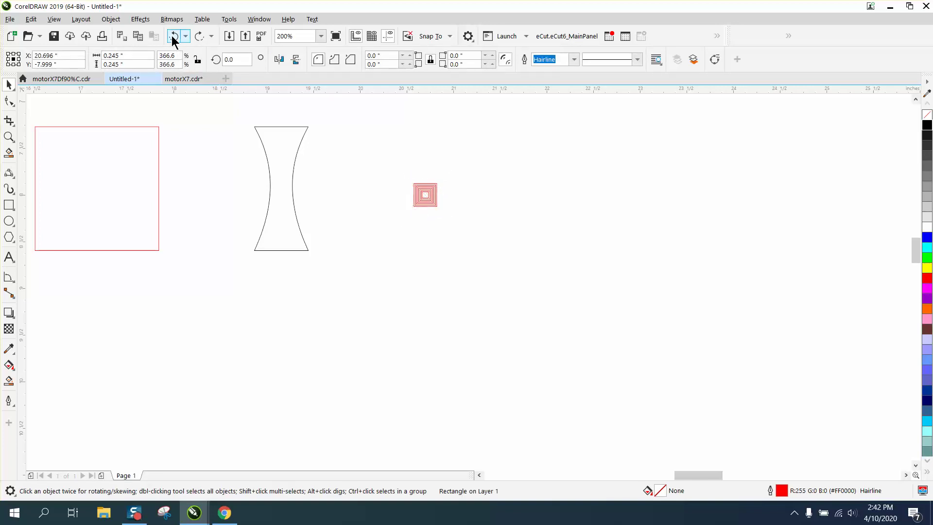
click(172, 36)
click(172, 36)
click(173, 36)
click(172, 36)
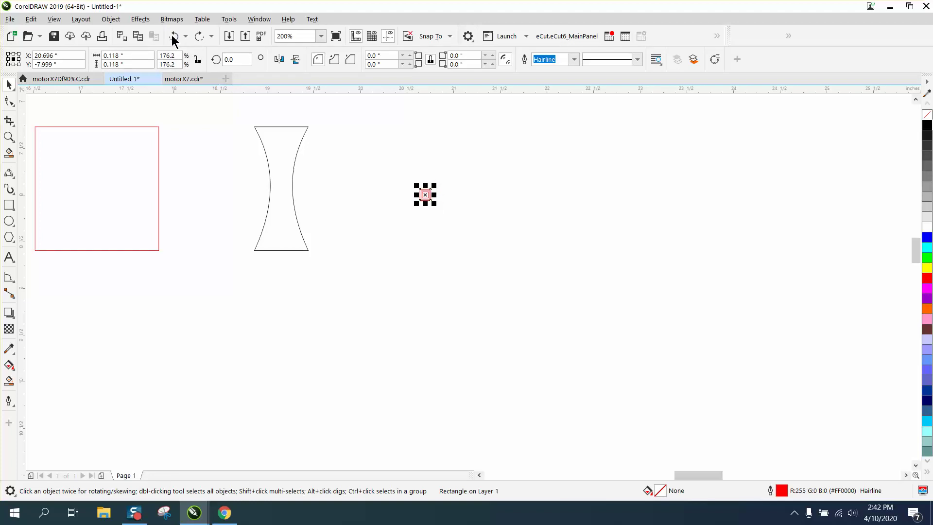
click(173, 36)
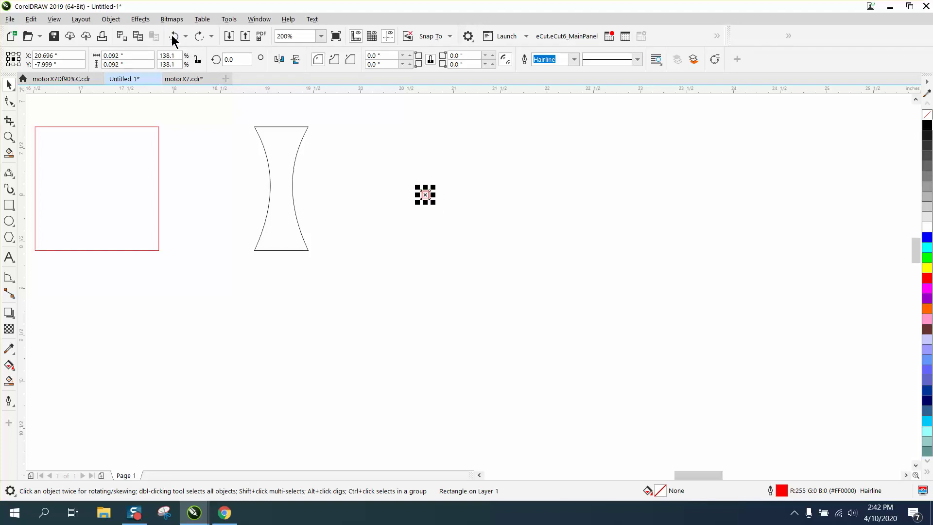
Open the Contour effect settings for the small square
click(9, 137)
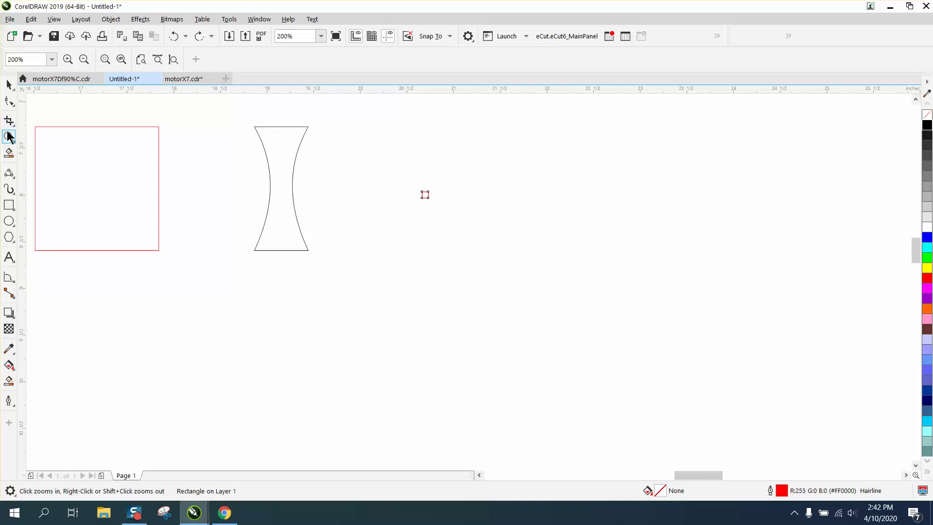
drag(356, 167, 583, 265)
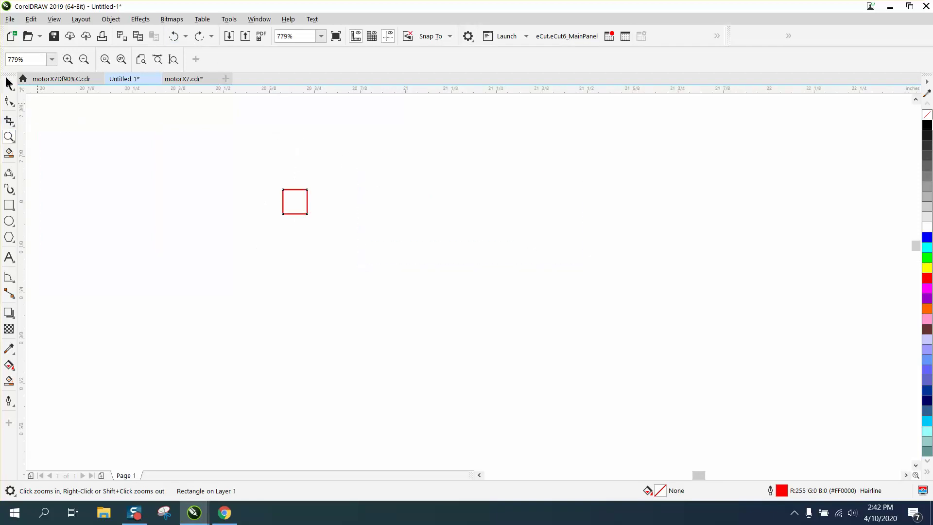
click(8, 84)
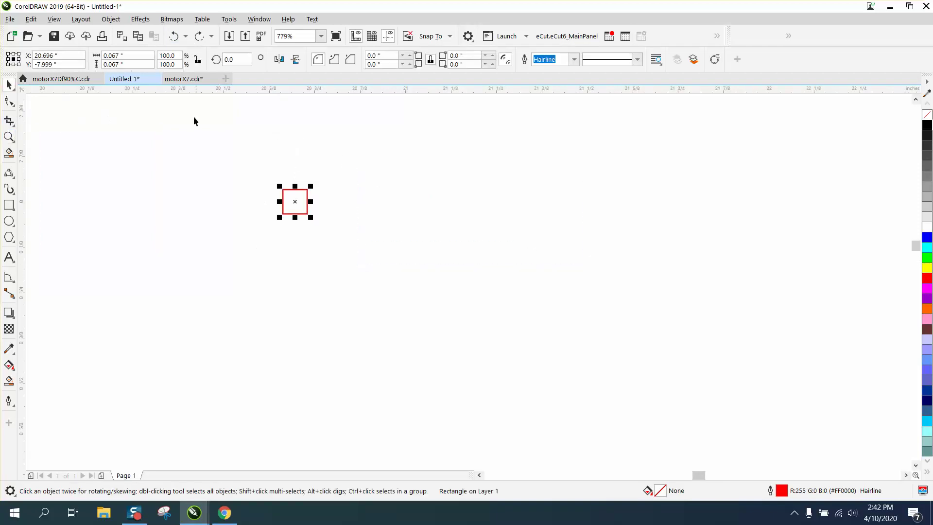
click(135, 19)
click(153, 281)
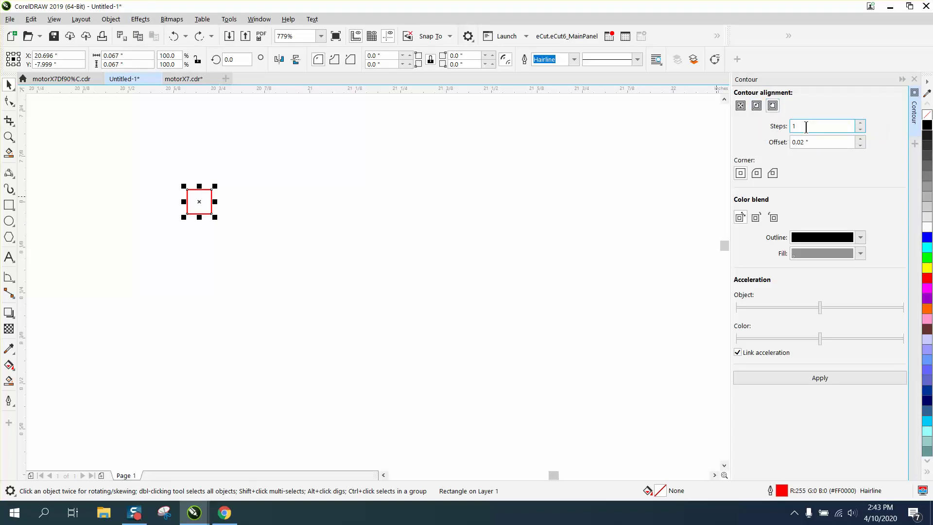
Try an outward contour on the small square with 25 steps and a 0.01 inch offset, and undo it
key(Tab)
text(.)
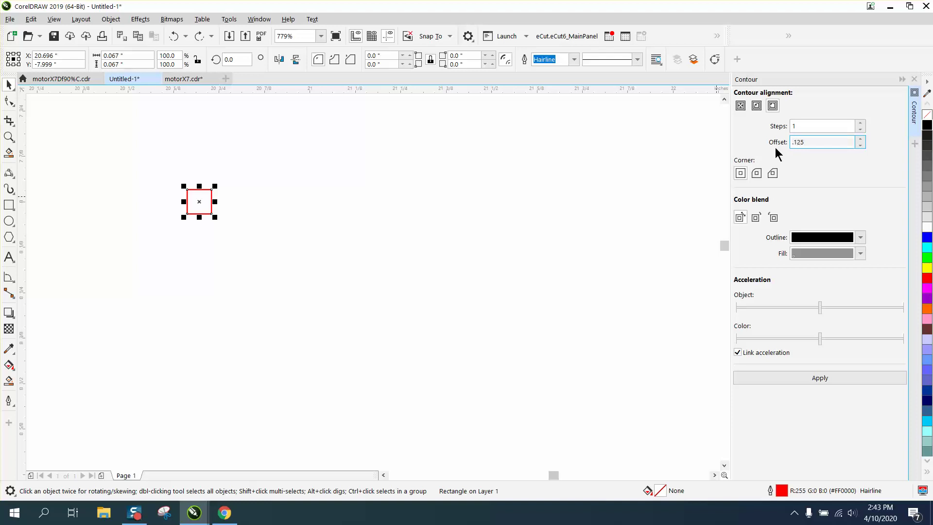
text(125)
key(shift+Tab)
key(Tab)
text(.01)
click(795, 127)
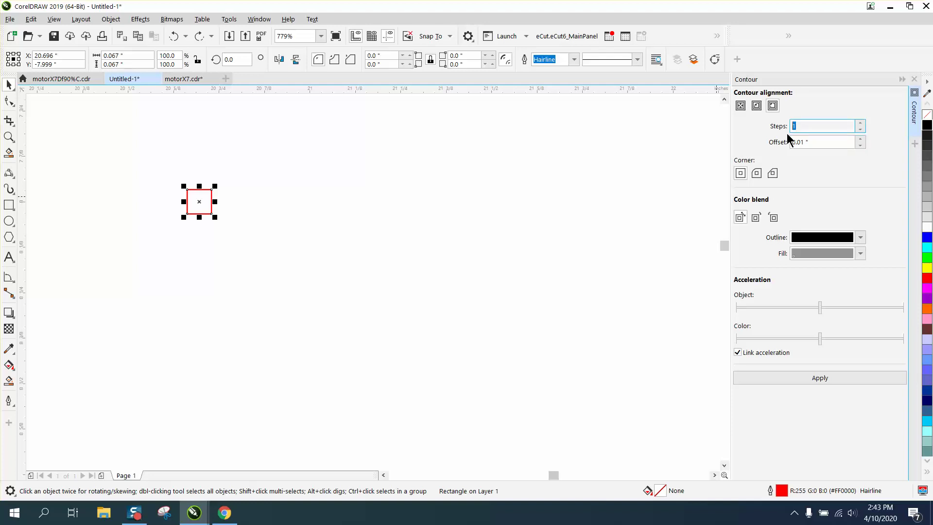
click(820, 378)
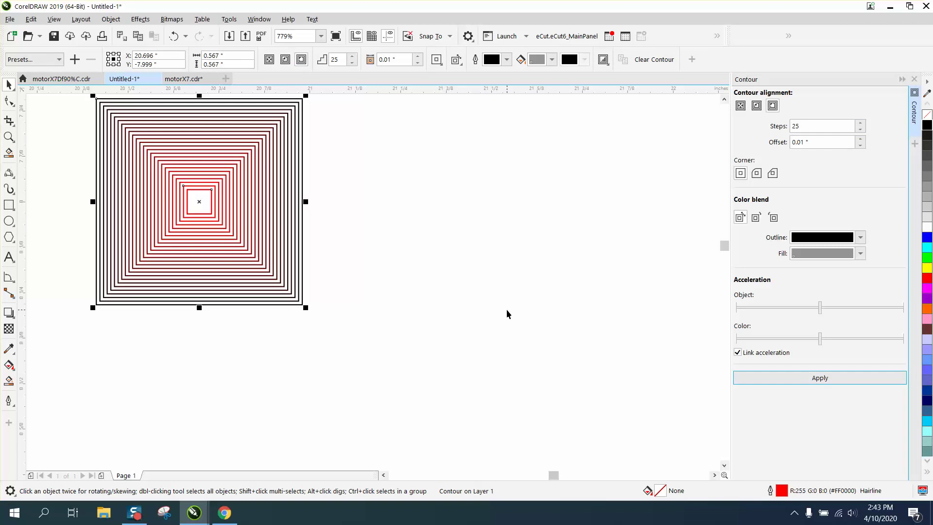
scroll(507, 309, down, 2)
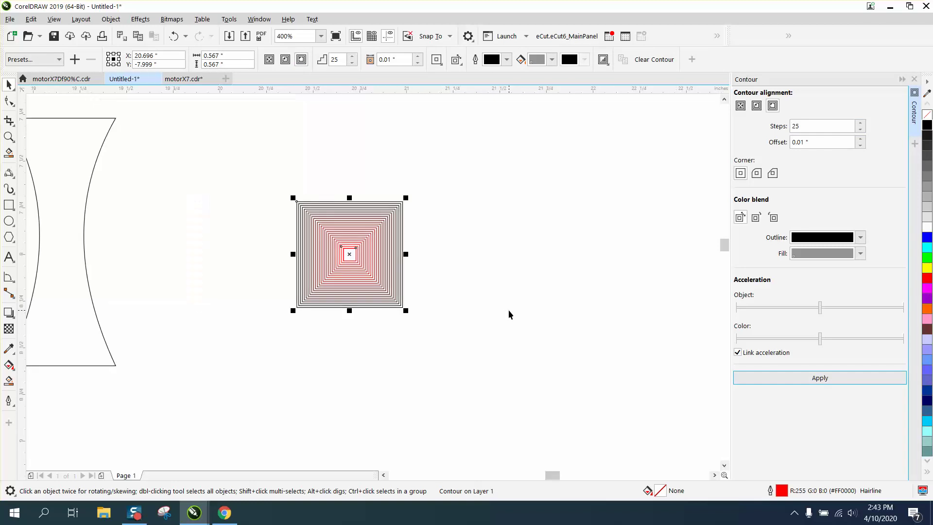
click(174, 36)
Try an outward contour on the small square with 50 steps and a 0.02 inch offset, and undo it
double_click(805, 142)
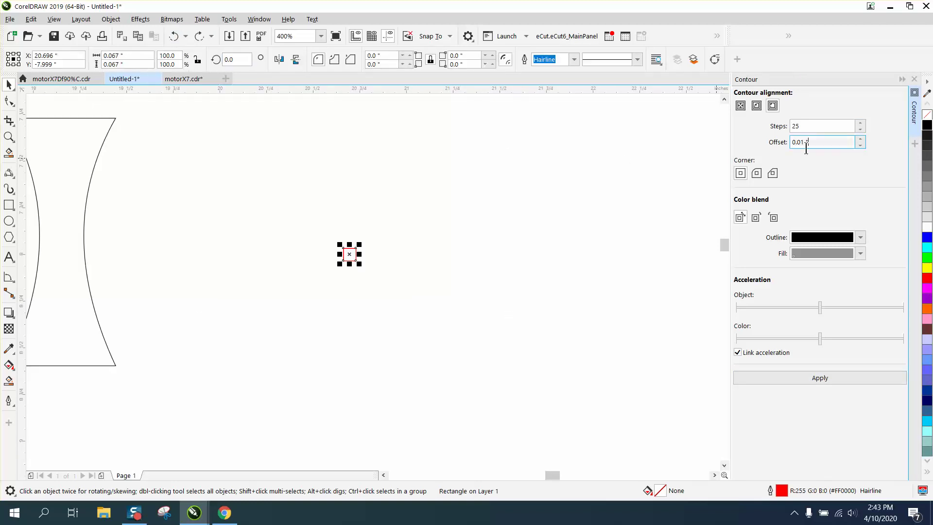
text(.02)
click(791, 129)
text(5)
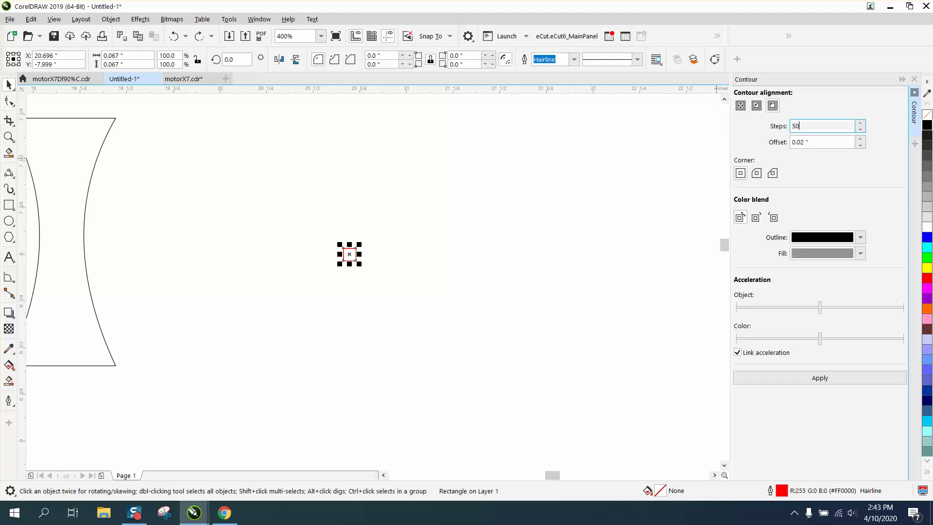
key(Return)
scroll(608, 213, down, 2)
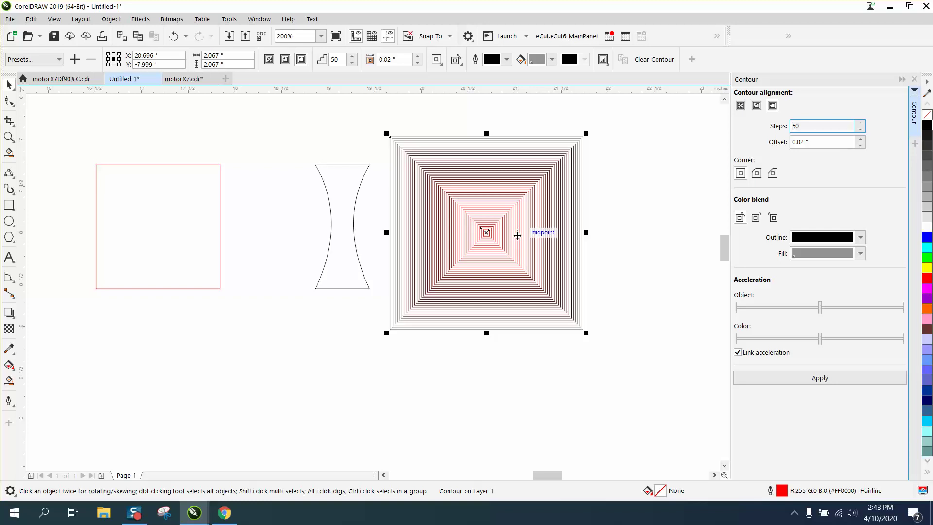
click(174, 36)
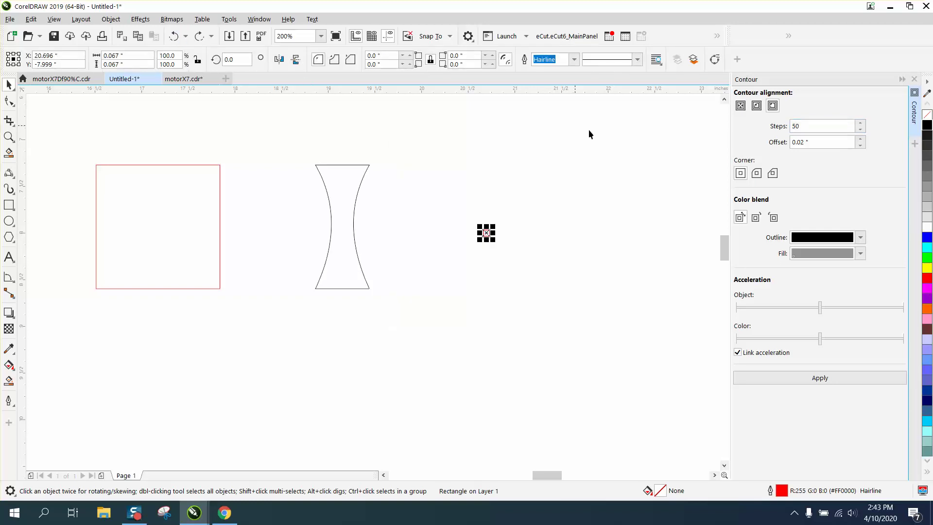
Apply an outward contour to the small square with 25 steps and a 0.05 inch offset
click(808, 142)
double_click(813, 141)
text(.)
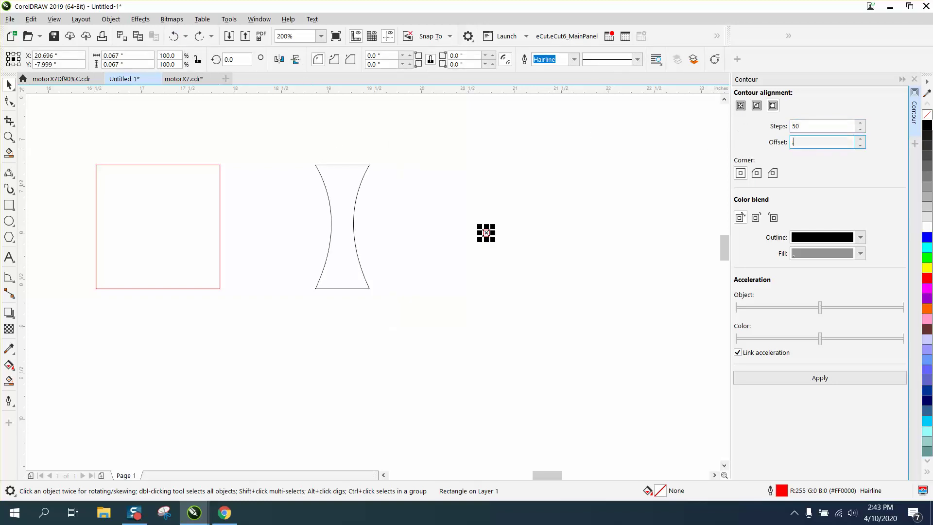
text(05)
click(811, 126)
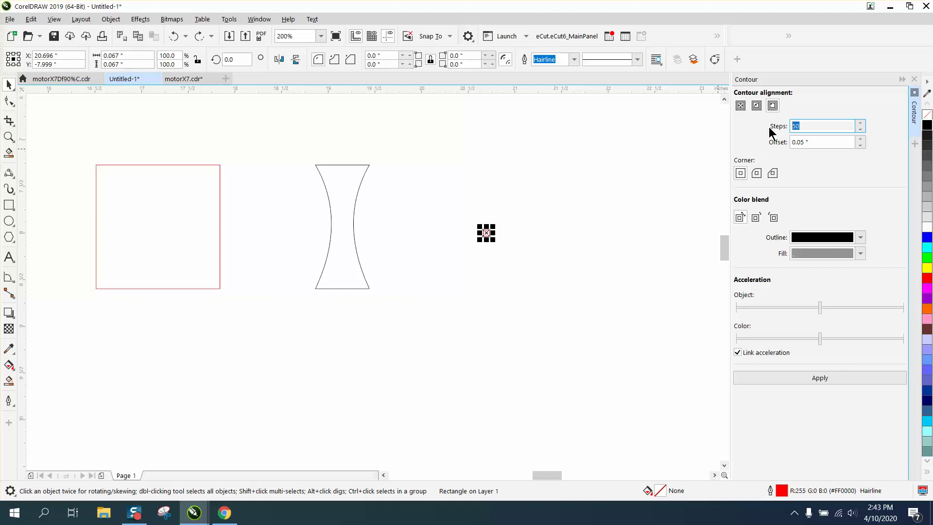
text(25)
click(834, 378)
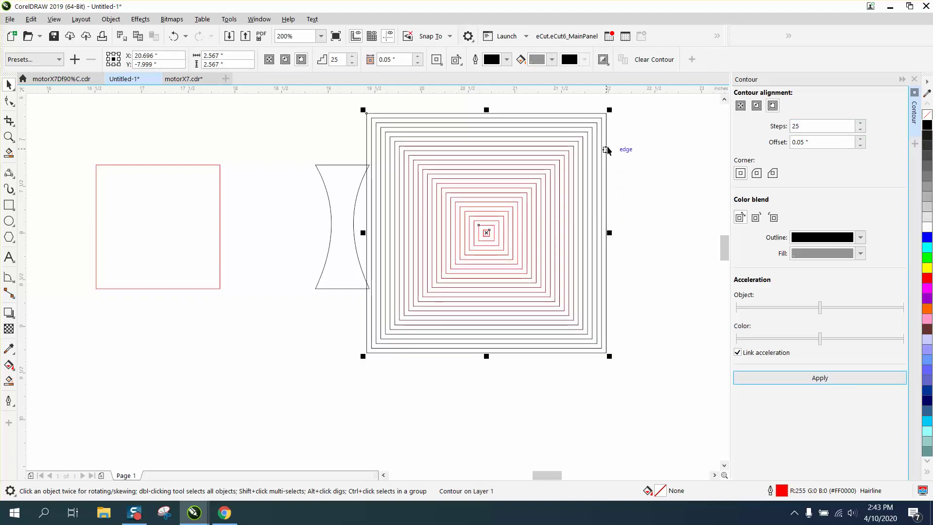
Break the contour apart and set the outline color of the resulting squares to black
click(110, 20)
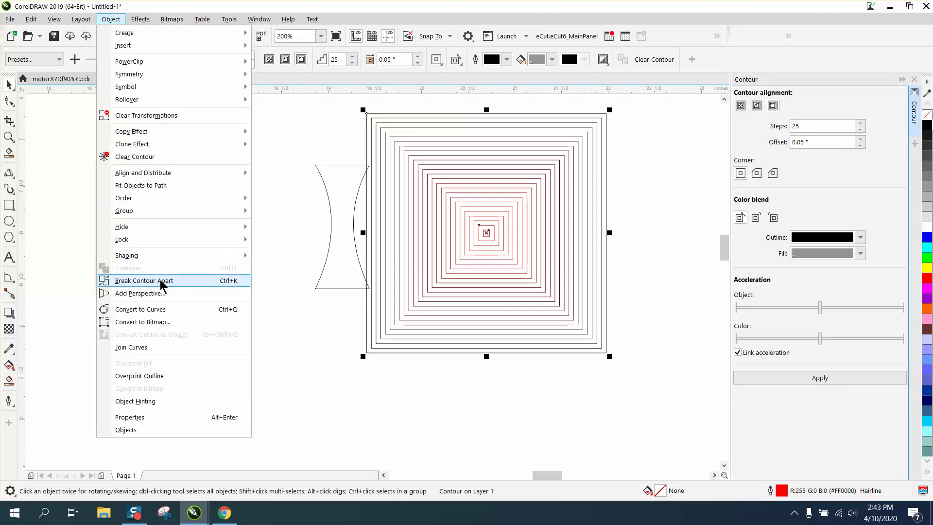
click(144, 281)
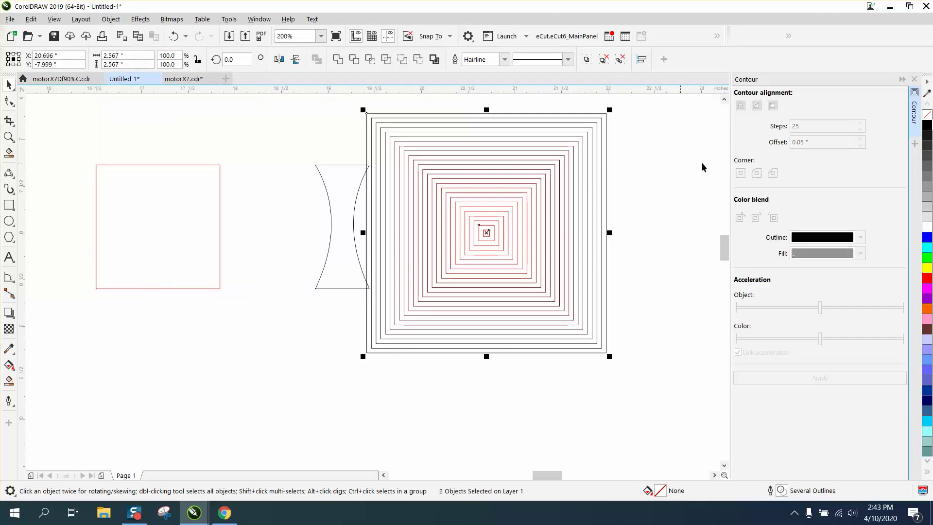
right_click(927, 125)
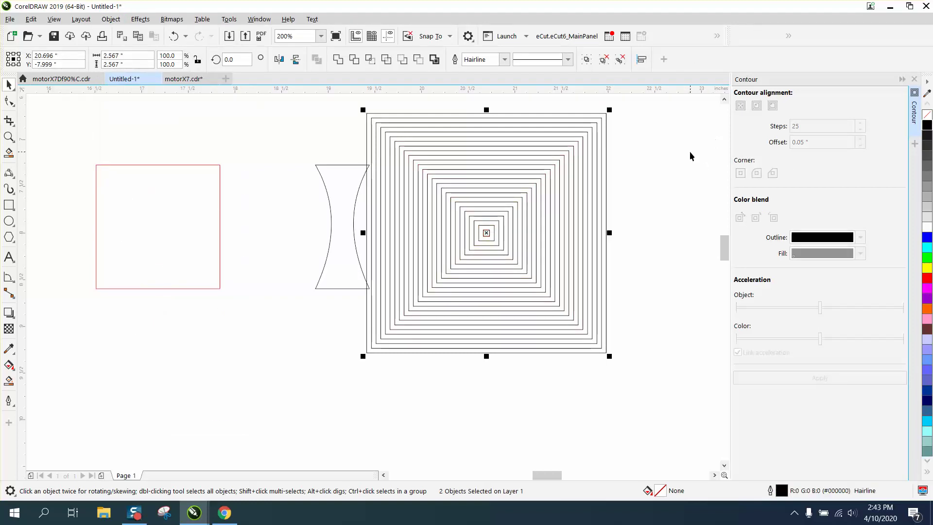
Move the curved-sided hourglass shape 2 inches back into the red square
click(330, 225)
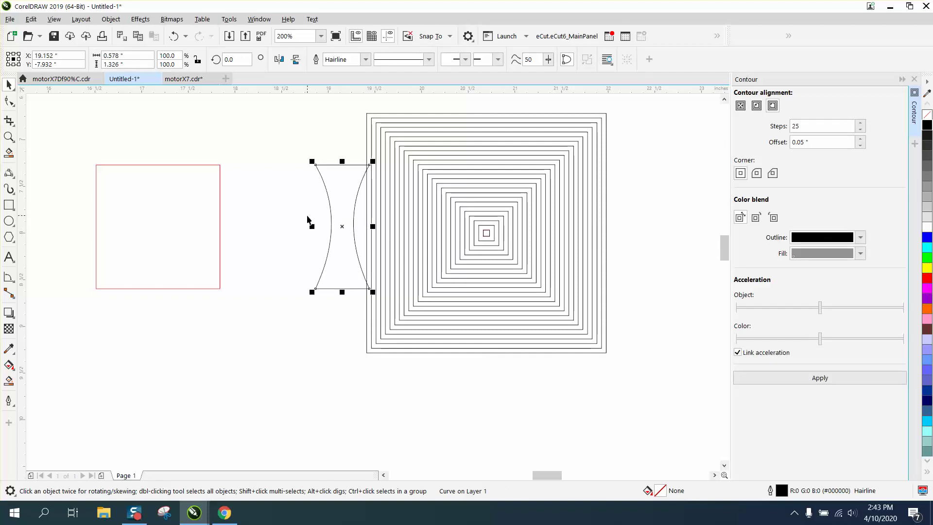
key(ctrl+z)
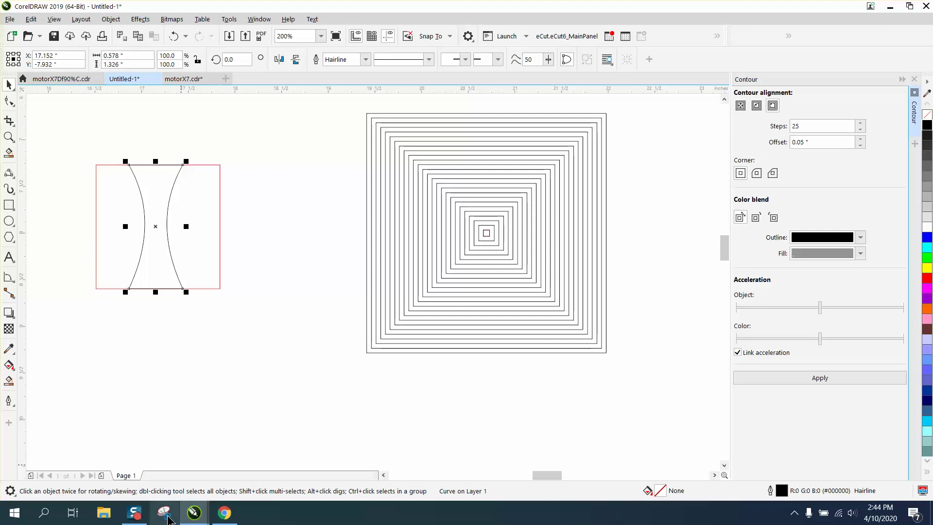
Smart Fill the regions on both sides of the hourglass shape with black and move each fill 2 inches down
click(8, 380)
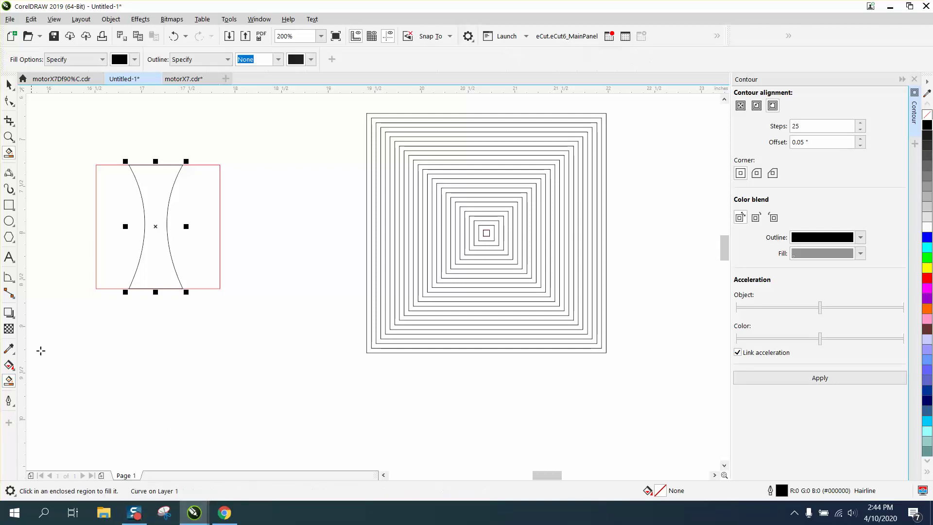
click(105, 269)
key(shift+Down)
click(202, 258)
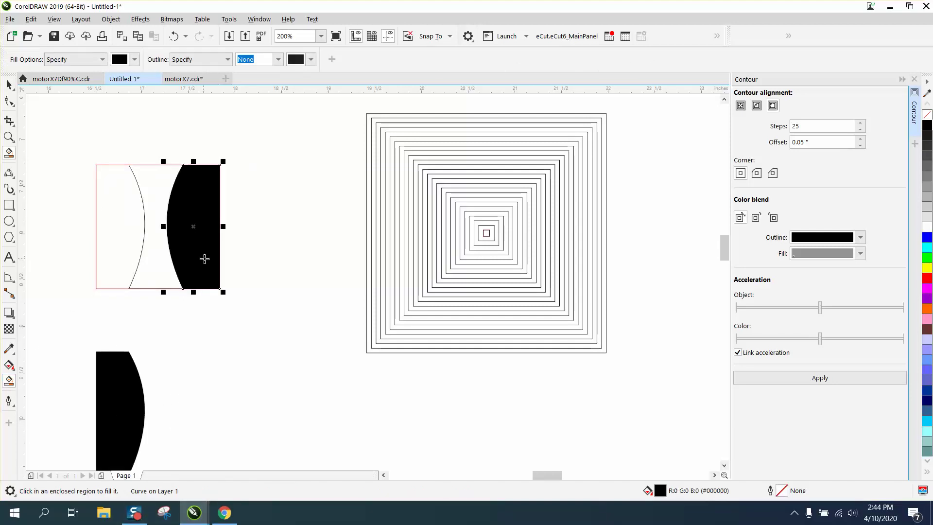
key(shift+Down)
click(15, 88)
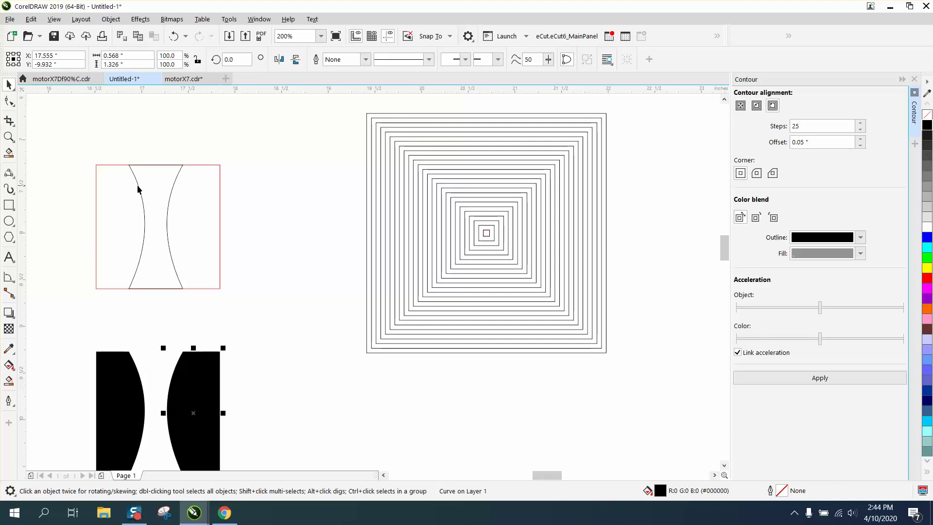
Try moving the hourglass shape 4 inches right onto the concentric squares and shifting the squares group to center it behind the shape
click(139, 187)
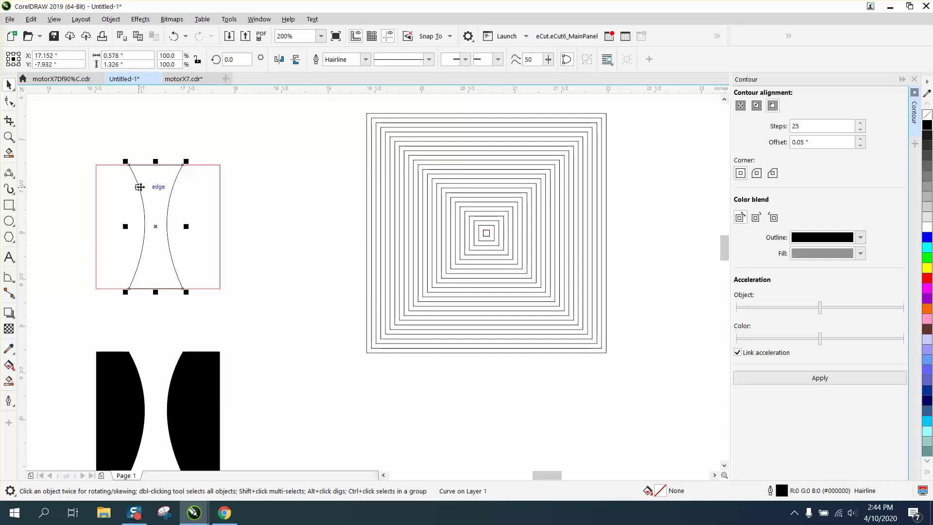
key(shift+Right)
key(shift+Right)
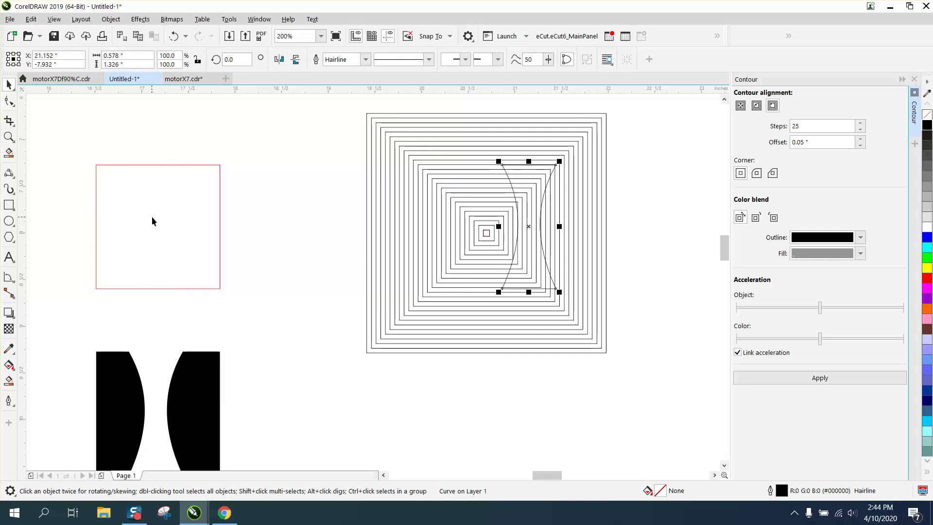
click(420, 171)
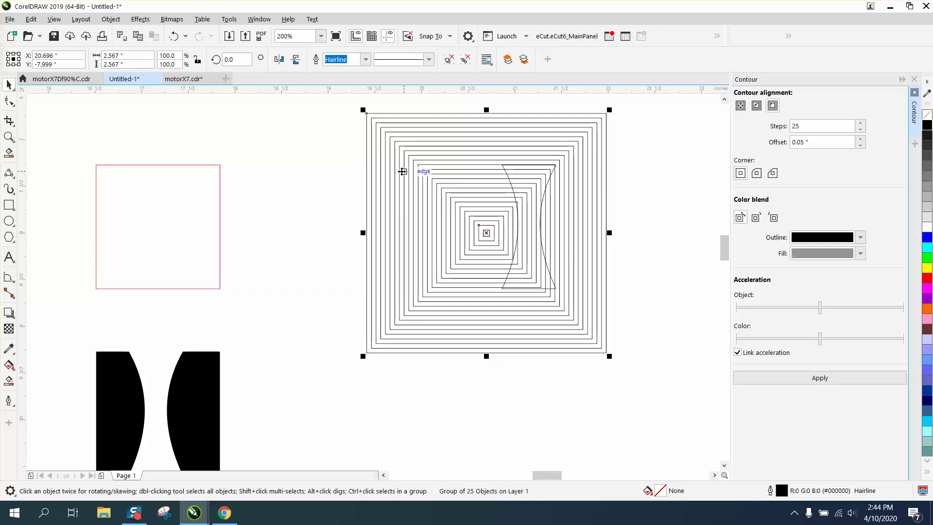
drag(430, 205, 411, 204)
Try to intersect the hourglass shape with the grouped concentric squares, and undo it
drag(344, 111, 481, 286)
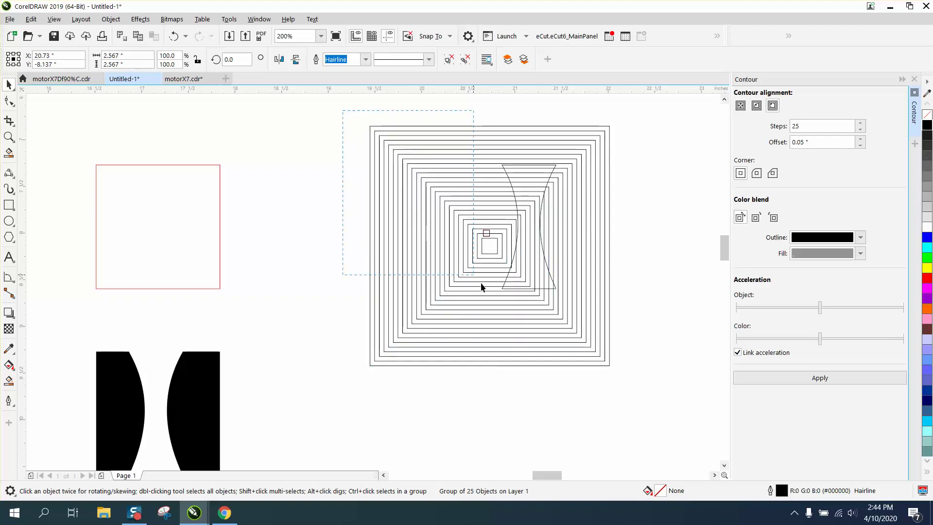
drag(650, 411, 653, 412)
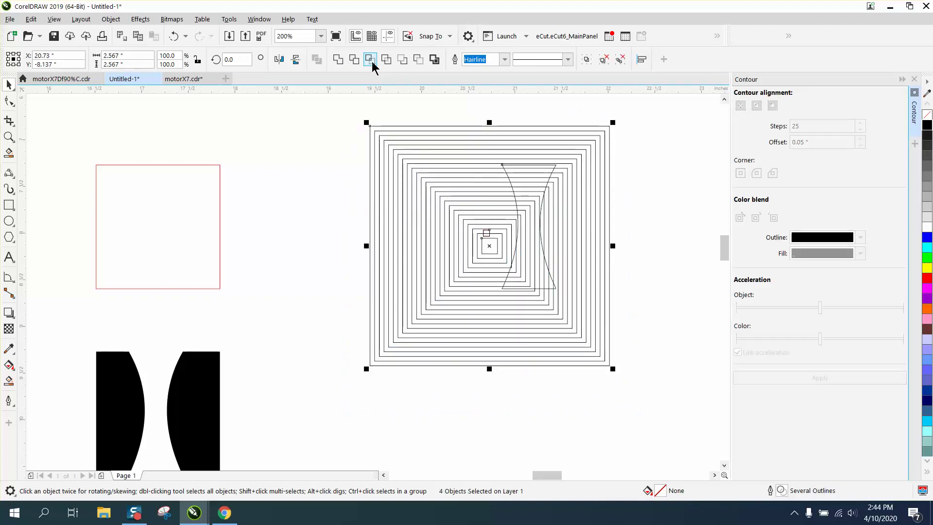
click(370, 59)
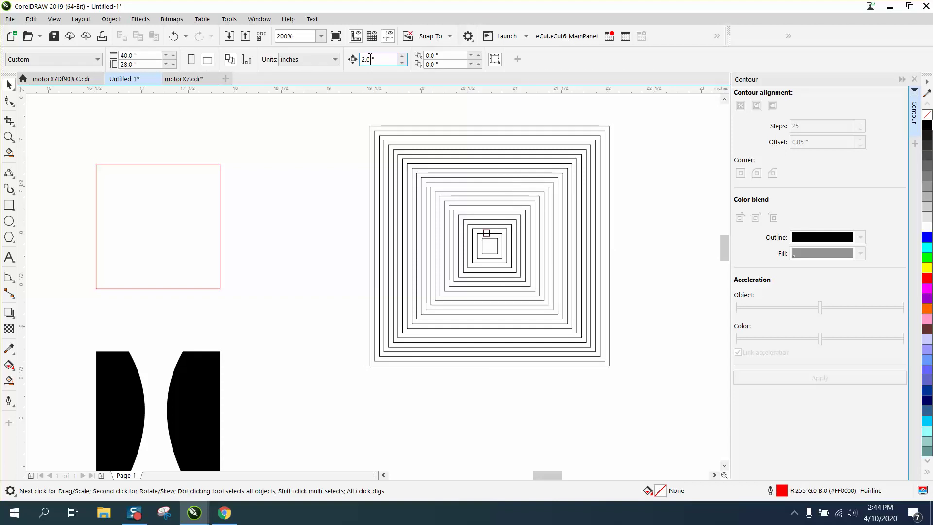
click(173, 36)
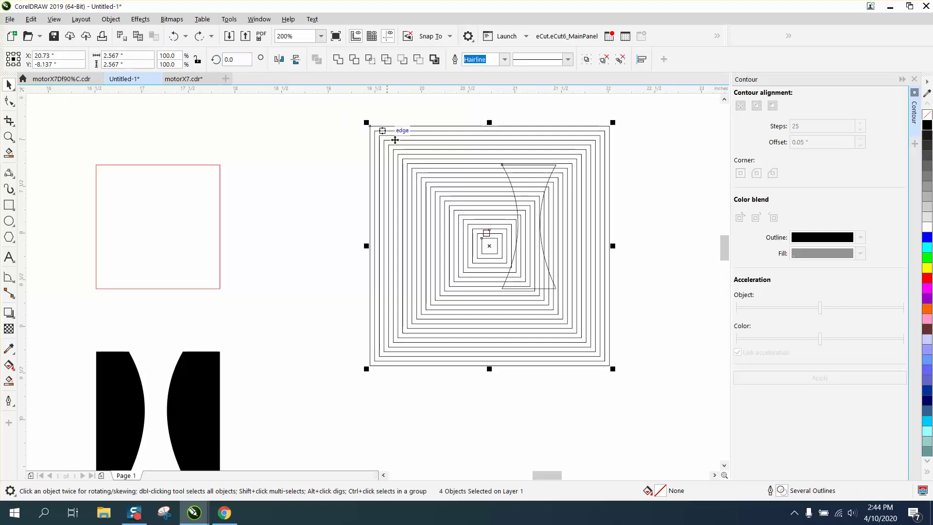
Try moving the concentric squares group to the right and ungrouping it
click(632, 159)
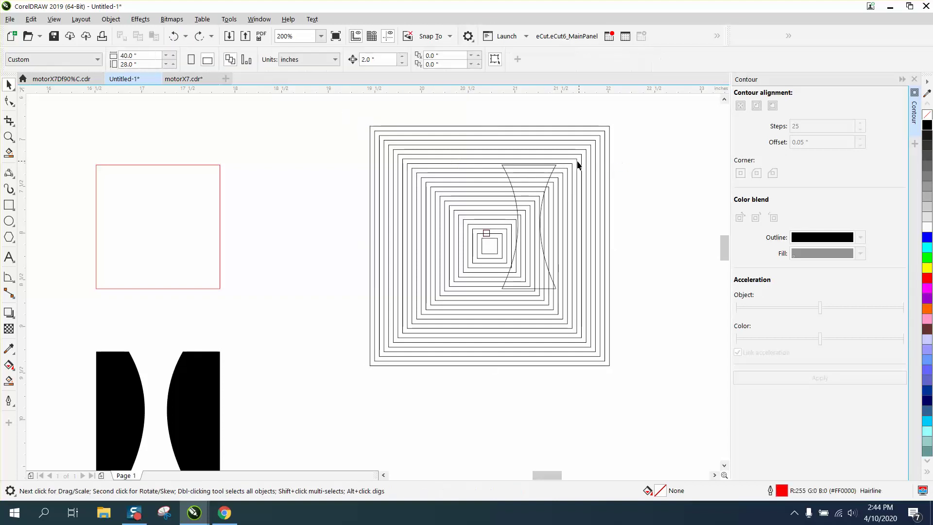
click(552, 169)
drag(550, 161, 623, 171)
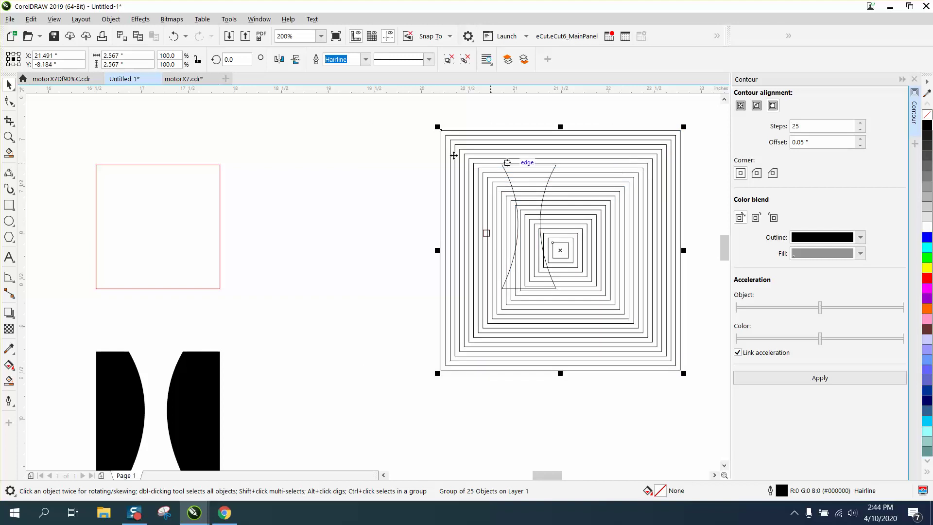
click(111, 19)
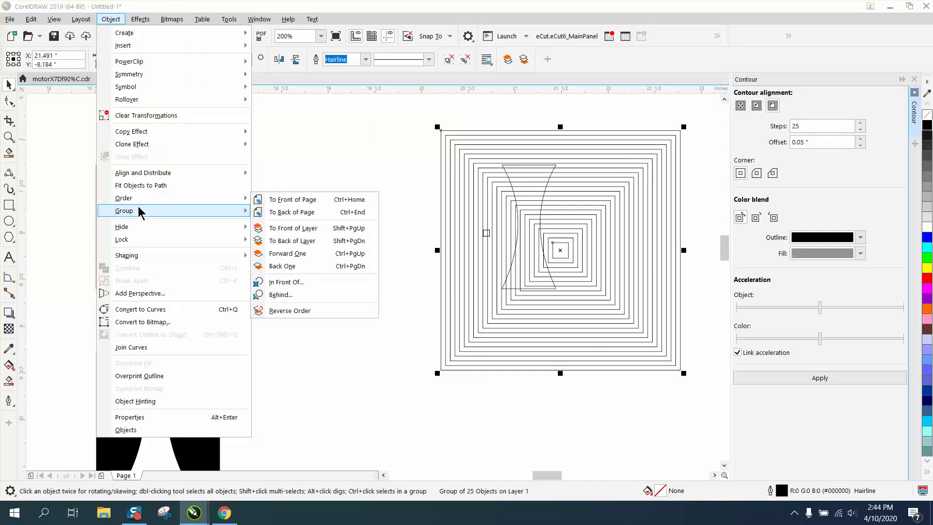
click(274, 225)
Try to intersect the hourglass shape with the ungrouped squares, move the shape off the squares, and undo that move
click(352, 228)
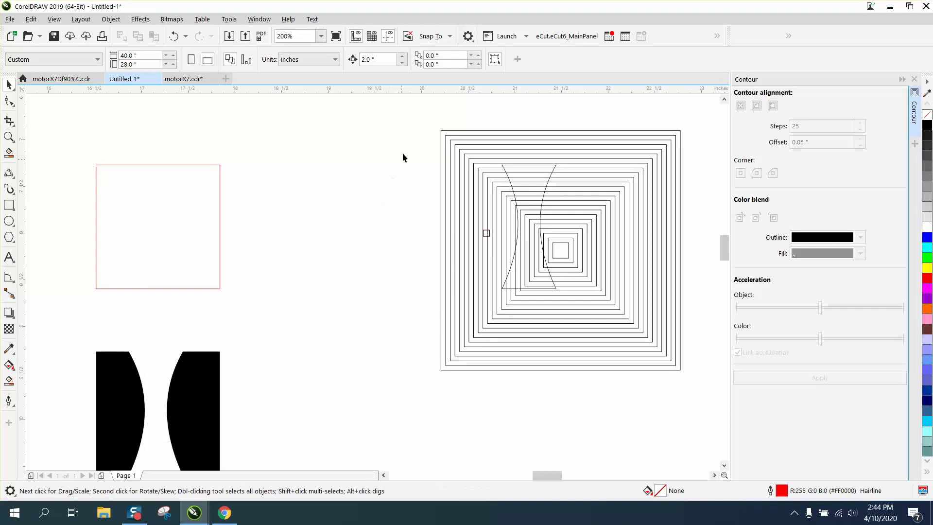
drag(700, 373, 702, 374)
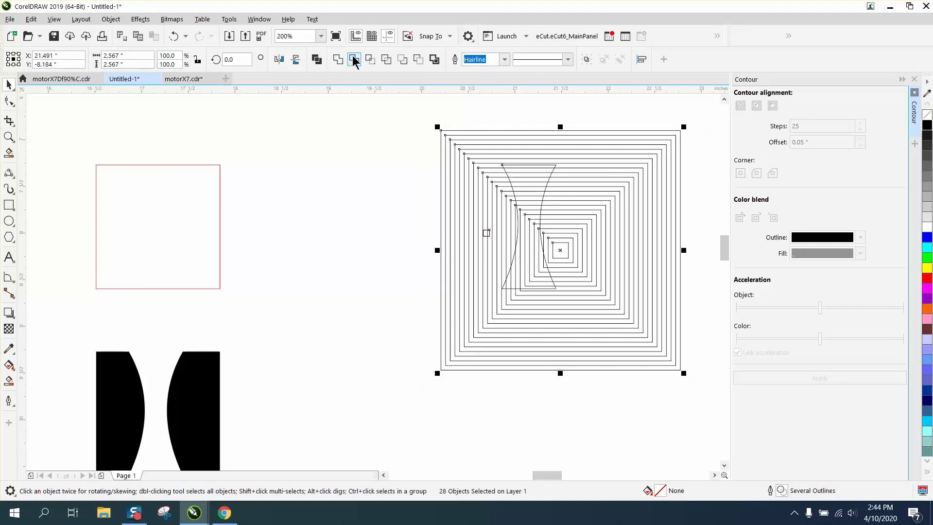
click(371, 60)
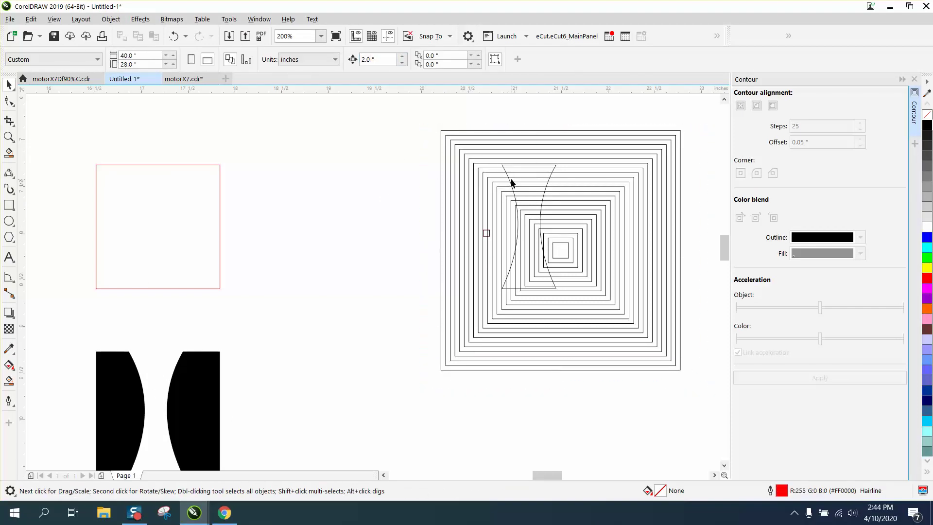
drag(510, 183, 338, 187)
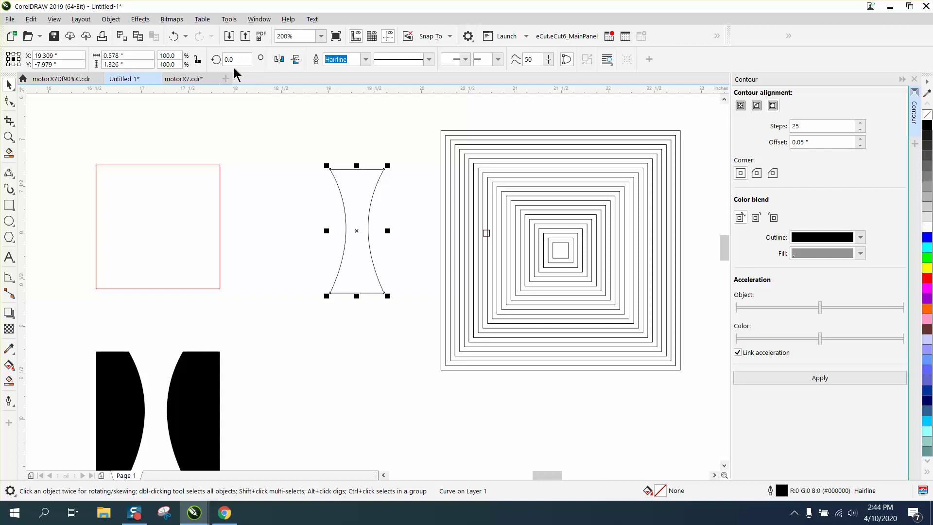
click(174, 36)
Undo the ungrouping and the moves of the squares and the hourglass shape back to their original places
click(599, 229)
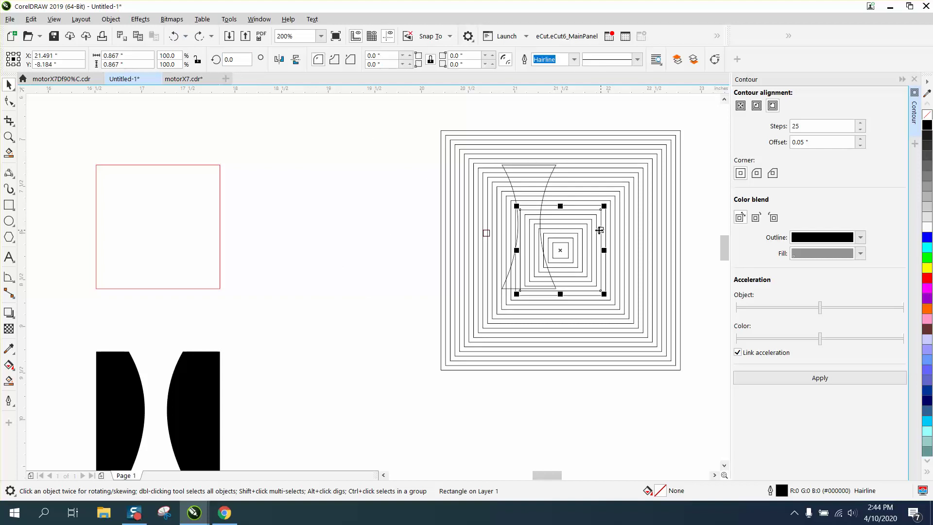
click(532, 165)
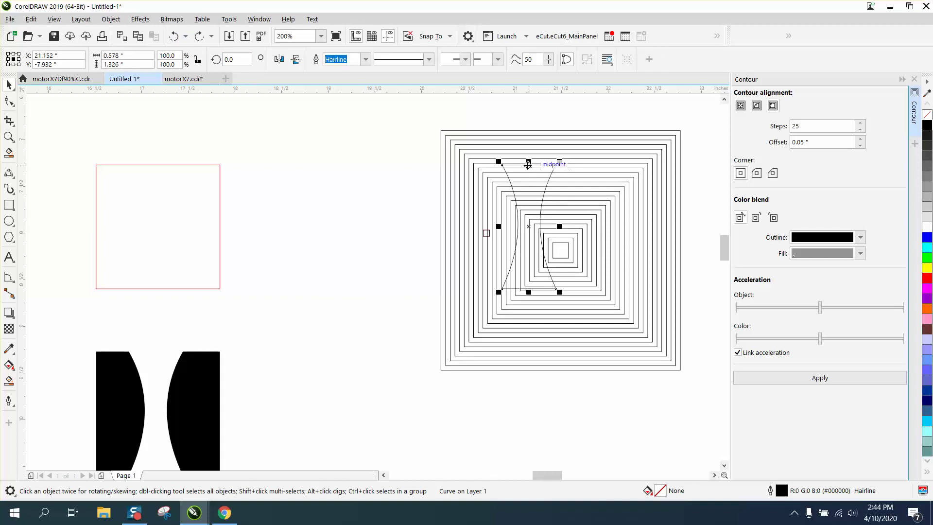
click(174, 36)
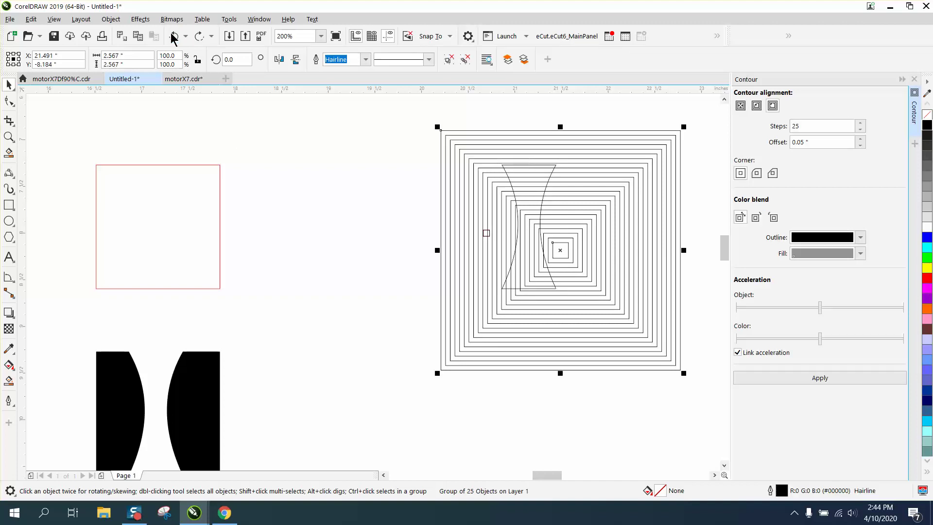
click(175, 36)
click(175, 37)
click(175, 38)
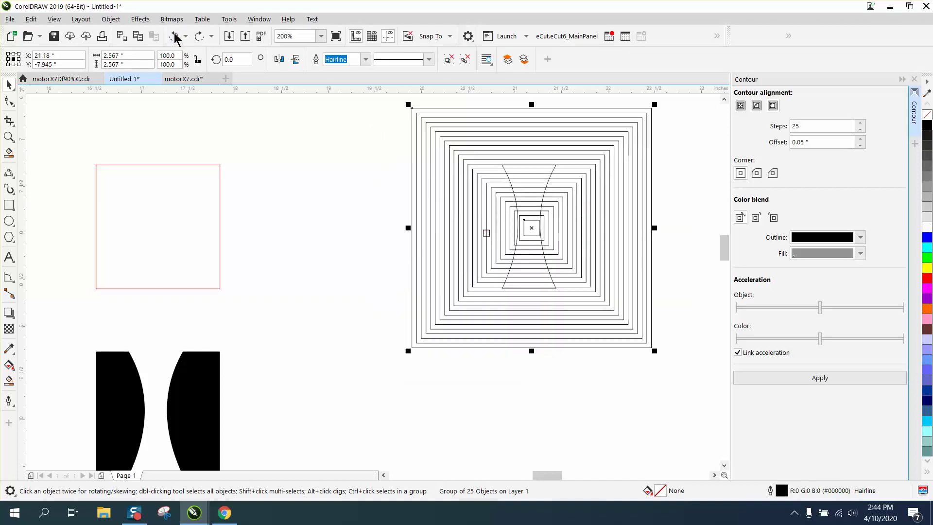
click(175, 37)
click(175, 37)
click(175, 37)
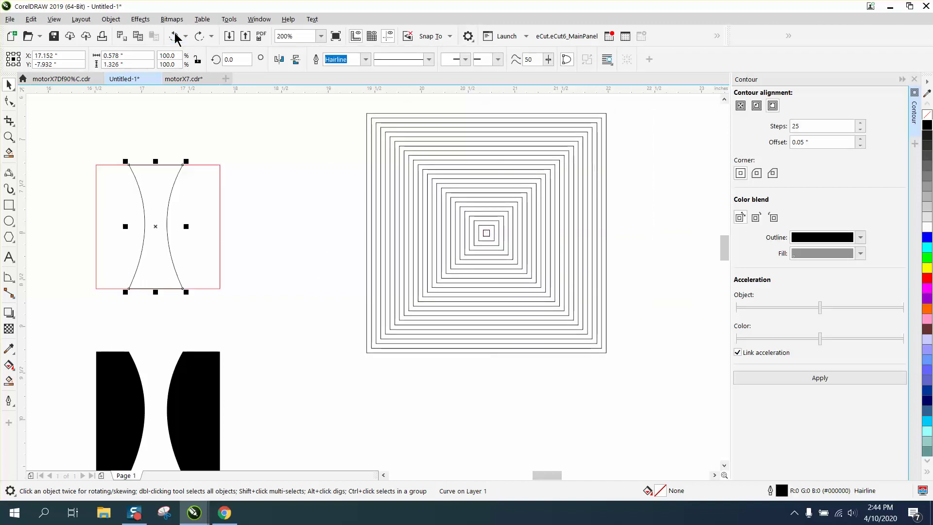
Group the concentric squares together with the small center squares and convert the group to curves
drag(349, 103, 627, 359)
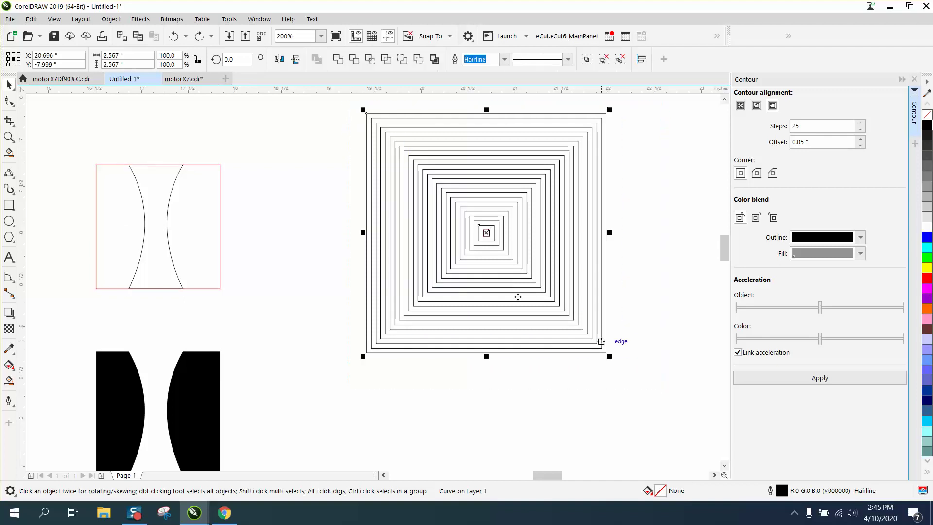
click(110, 19)
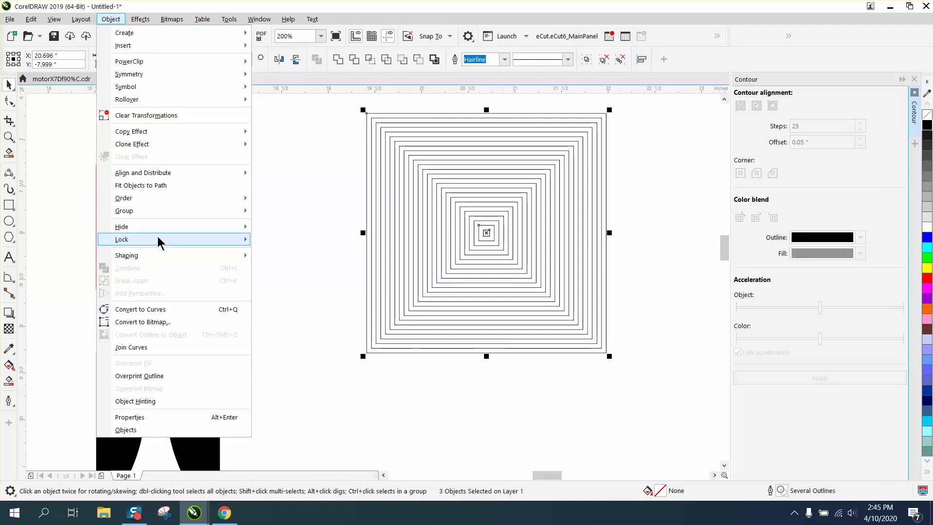
mouse_move(152, 215)
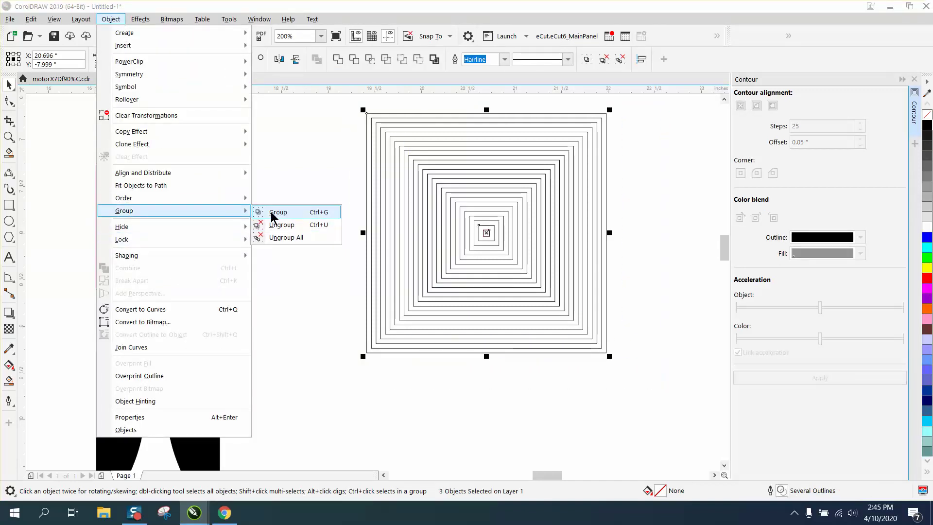
click(272, 214)
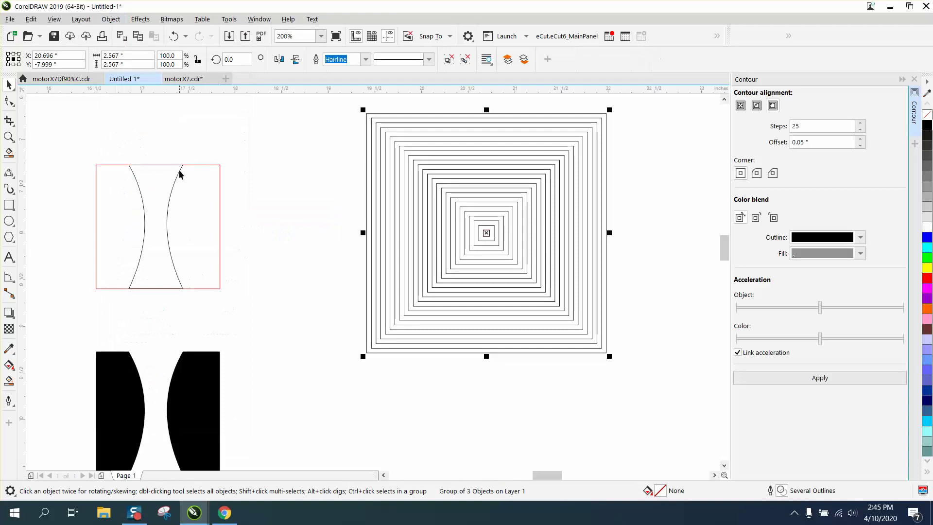
click(113, 19)
click(148, 310)
Move the hourglass shape 4 inches right so it lies over the grouped squares
click(167, 222)
key(Right)
key(Right)
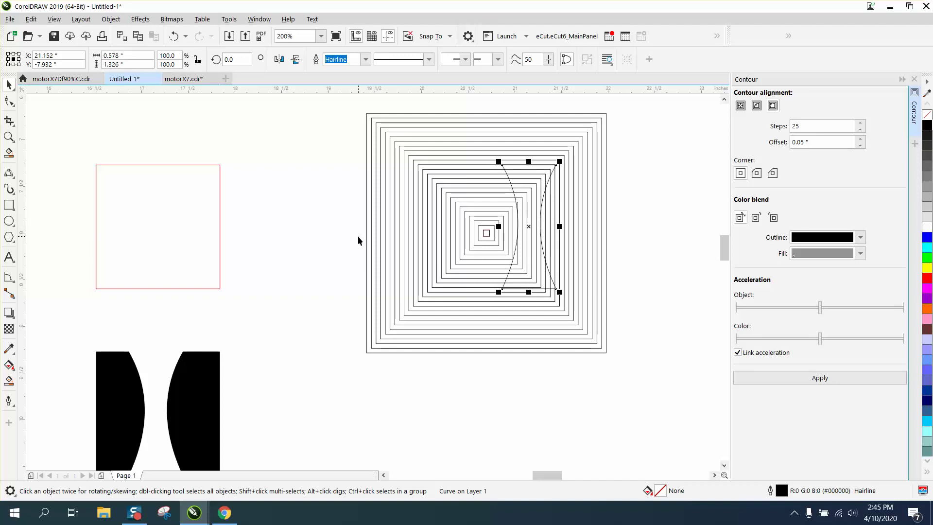
Scale the squares group to about 78.8% and reposition it so it still covers the whole hourglass shape
drag(377, 239, 386, 240)
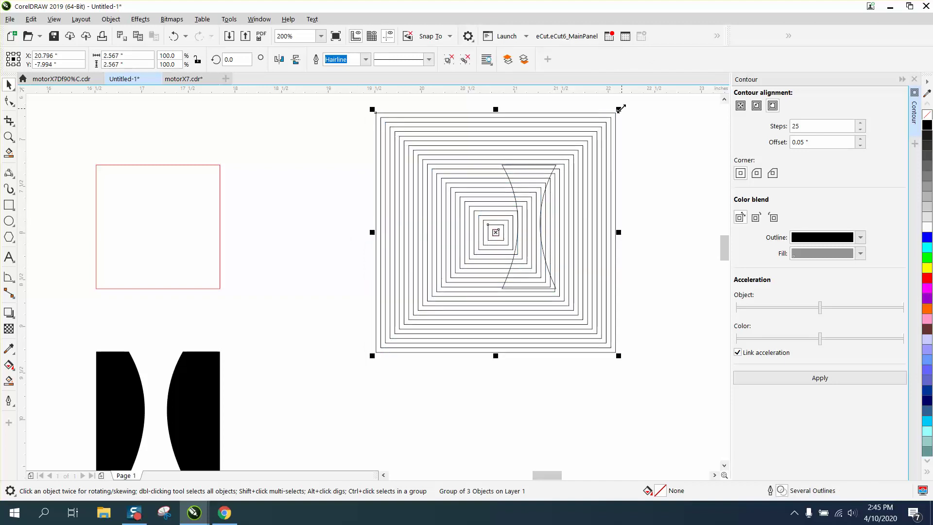
drag(619, 109, 569, 160)
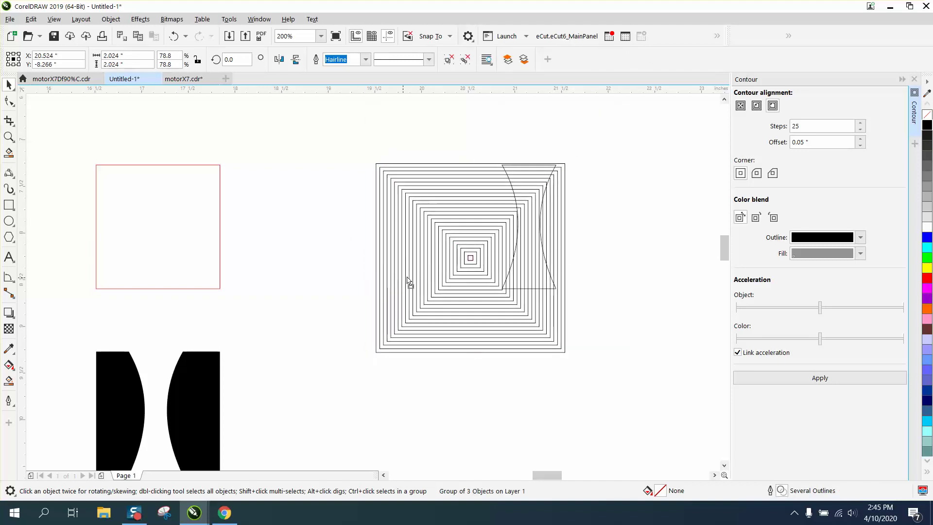
drag(410, 280, 412, 267)
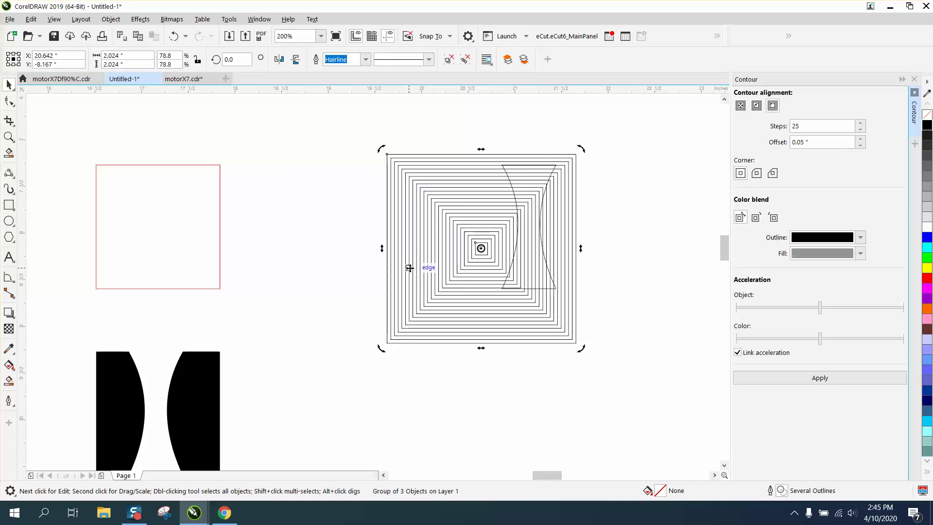
Intersect the hourglass shape with the squares group and move the intersected line pattern 2 inches left, clear of the squares
drag(358, 128, 626, 360)
click(371, 60)
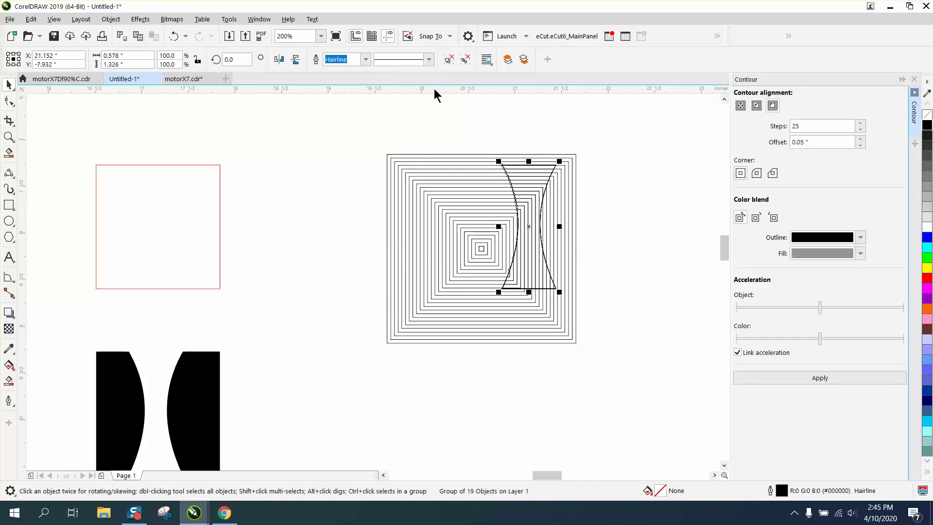
key(shift+Left)
key(shift+Left)
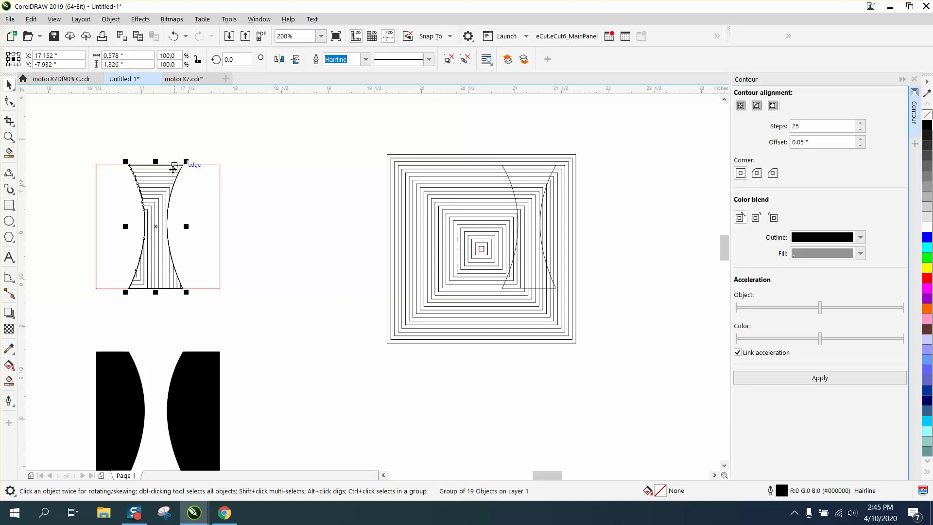
key(shift+Right)
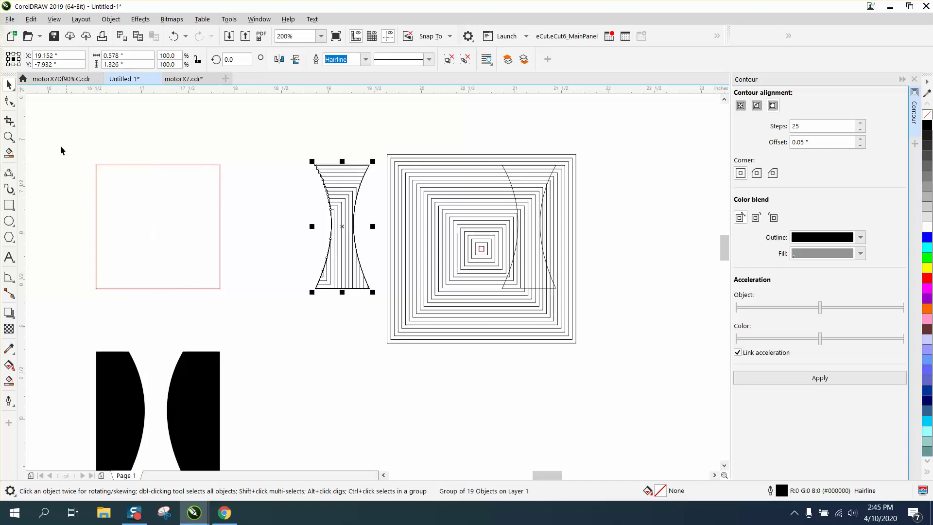
Smart Fill alternate bands in the lower part of the lined hourglass with black, moving each filled piece 2 inches left into the red square
click(8, 138)
drag(252, 142, 453, 311)
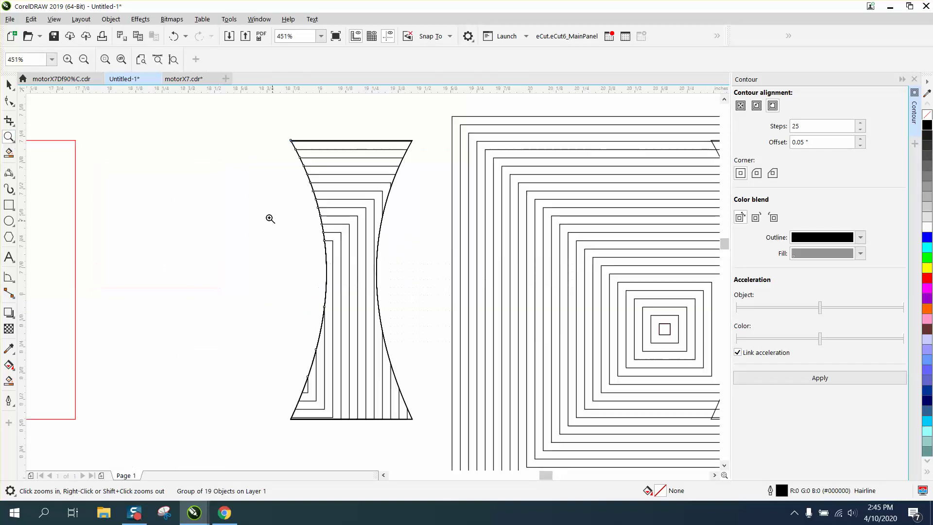
click(10, 85)
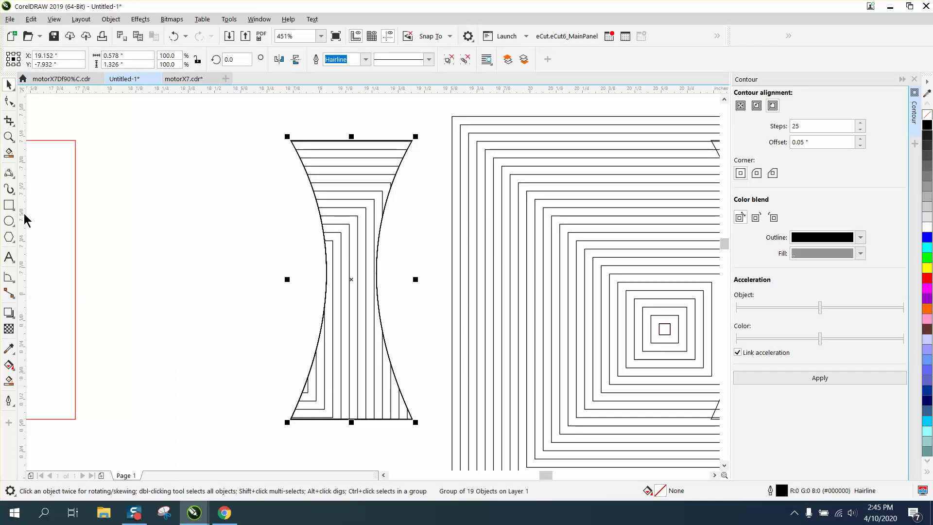
click(8, 380)
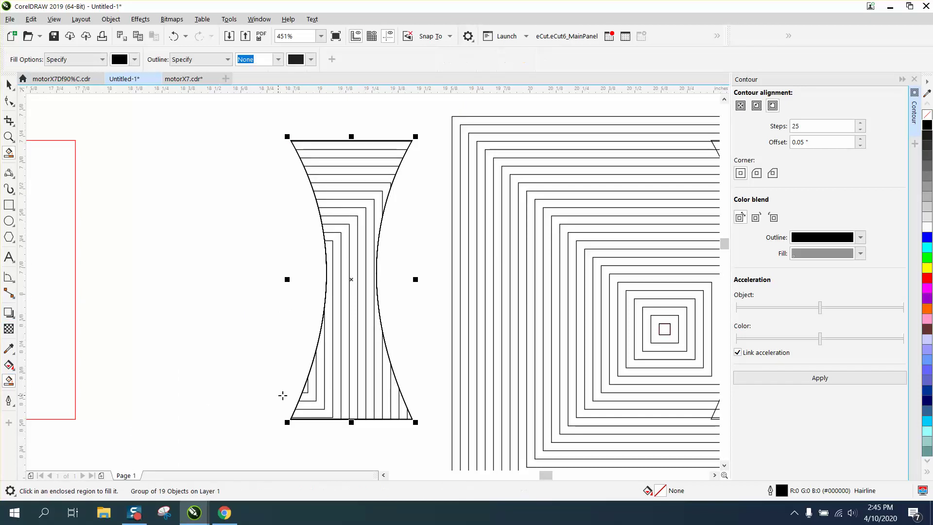
click(306, 414)
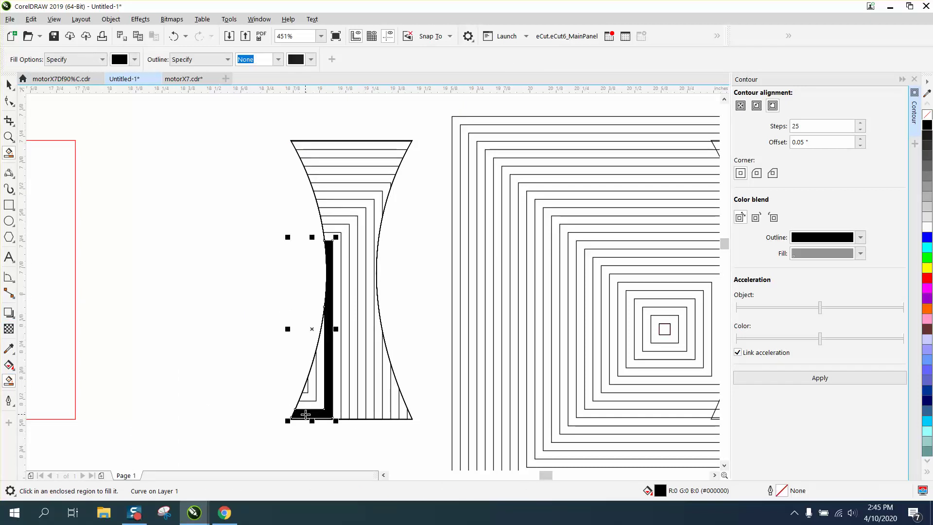
key(ctrl+z)
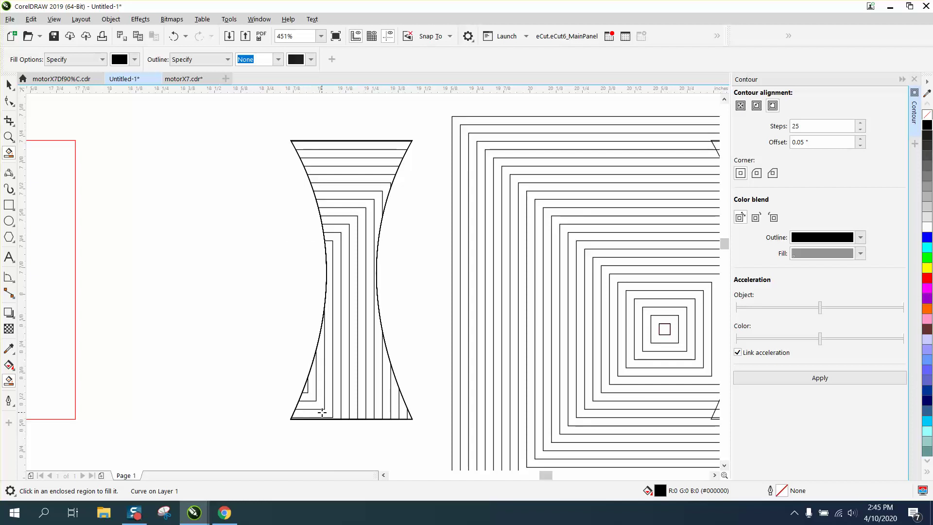
click(374, 407)
key(ctrl+z)
scroll(392, 350, down, 2)
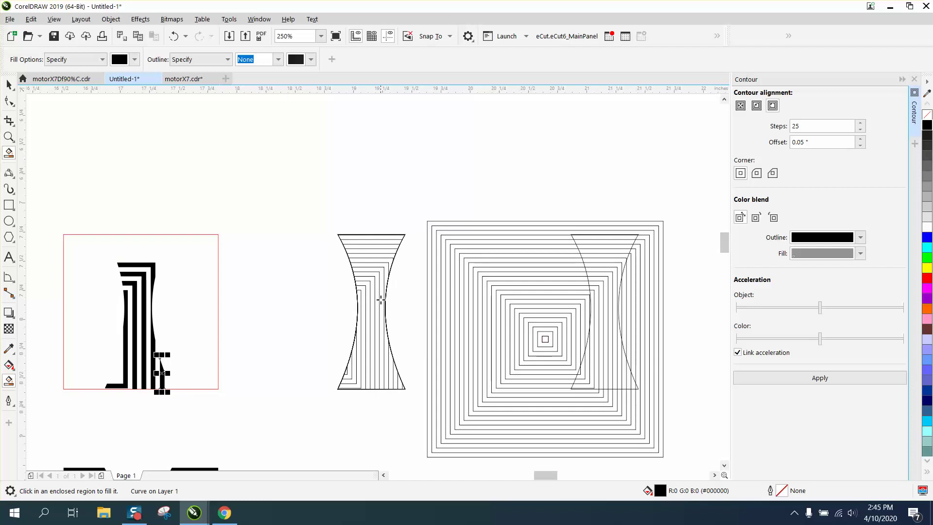
Fill alternate horizontal bands near the hourglass's top with black and move each filled piece 2 inches left into the red square
click(352, 238)
click(353, 241)
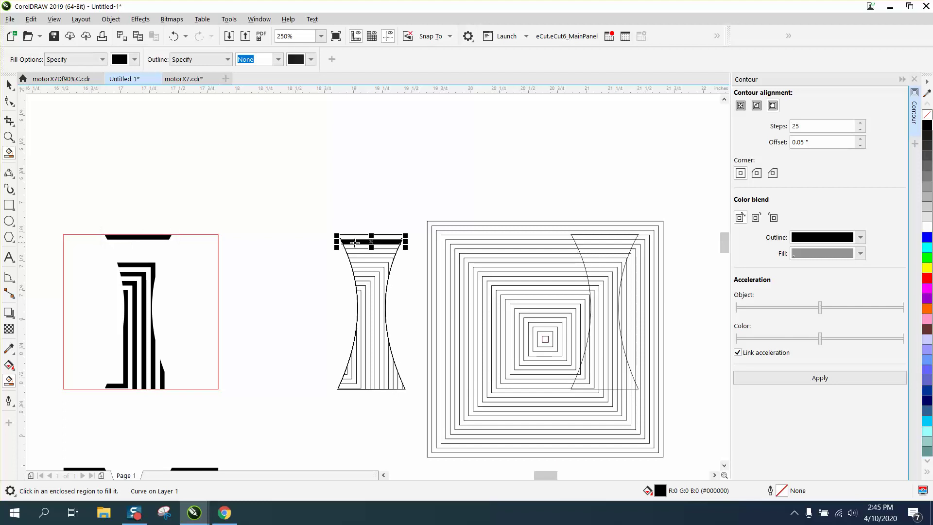
click(174, 36)
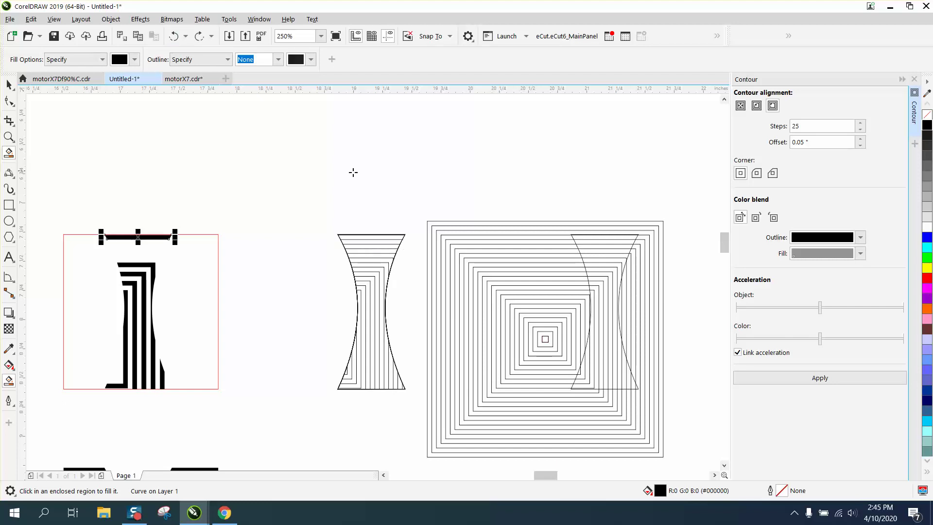
click(358, 248)
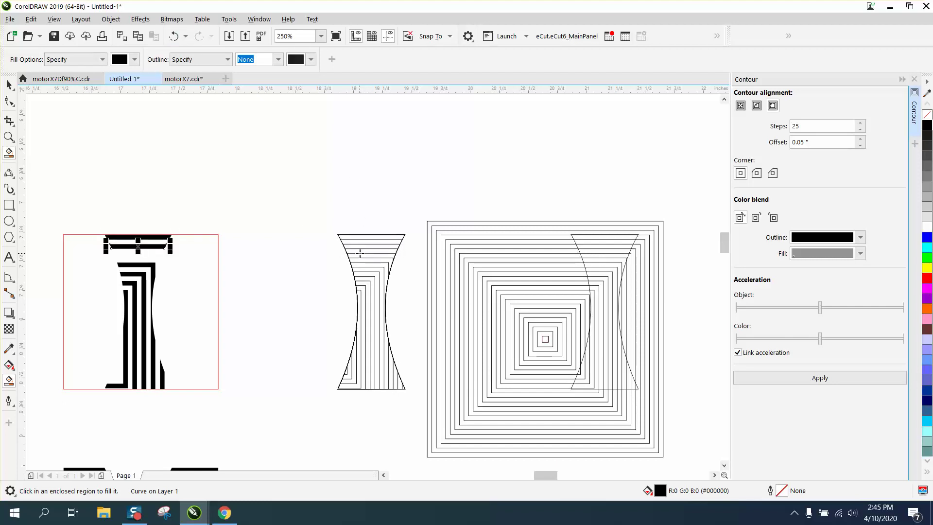
click(361, 256)
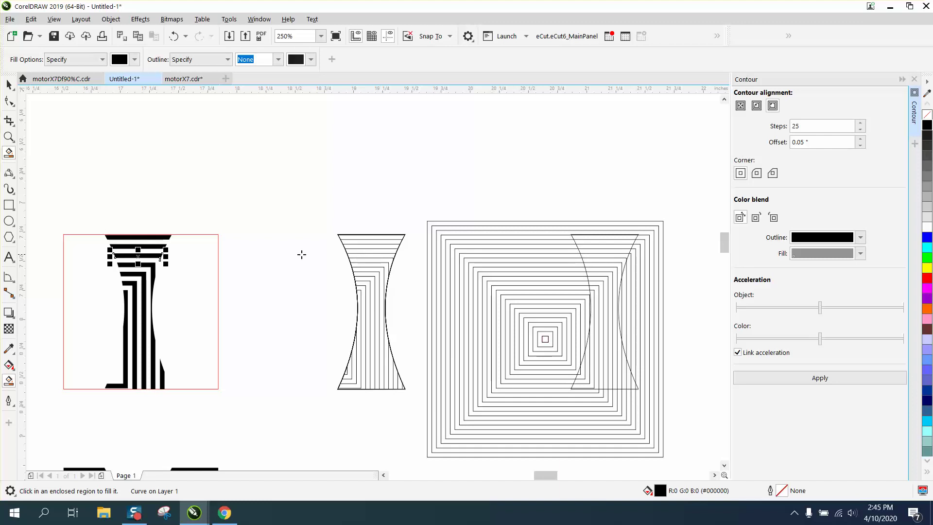
Select all the black stripes in the red square, remove their fill and give them a black hairline outline
click(9, 85)
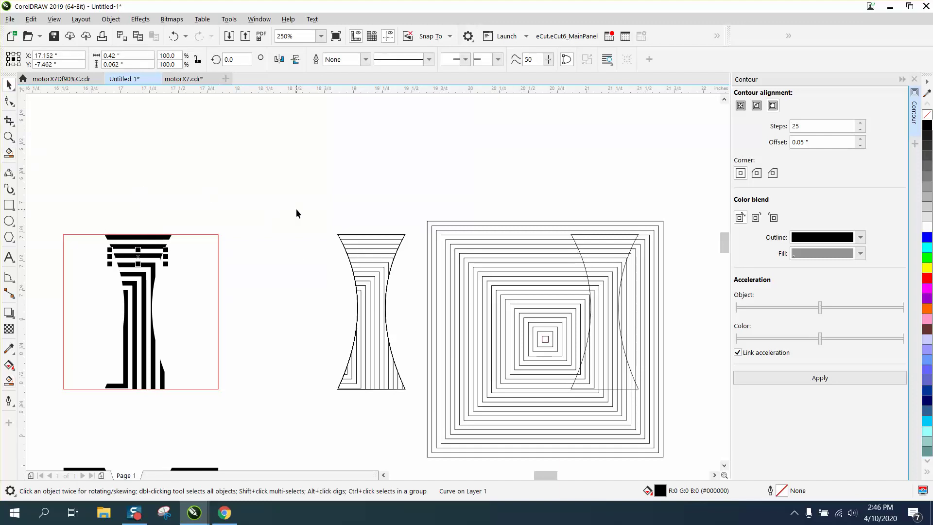
drag(296, 209, 406, 380)
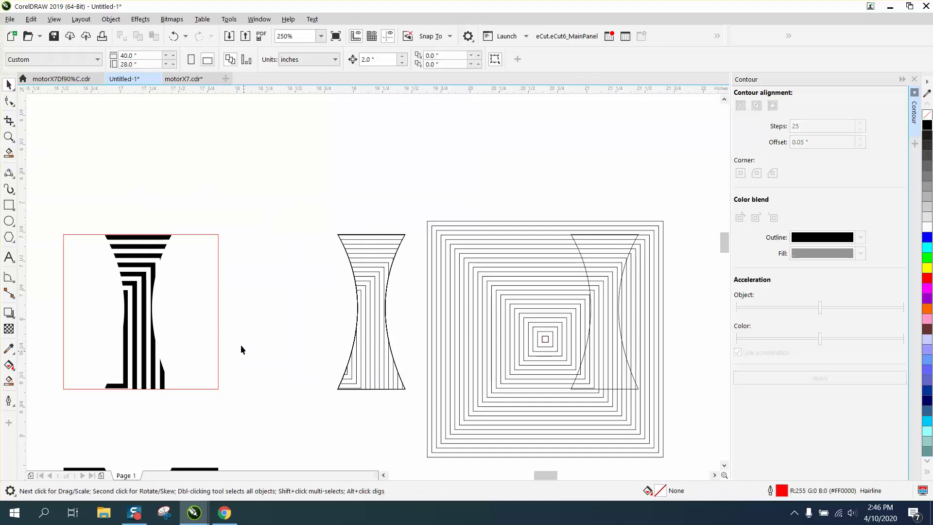
click(8, 136)
drag(90, 206, 204, 412)
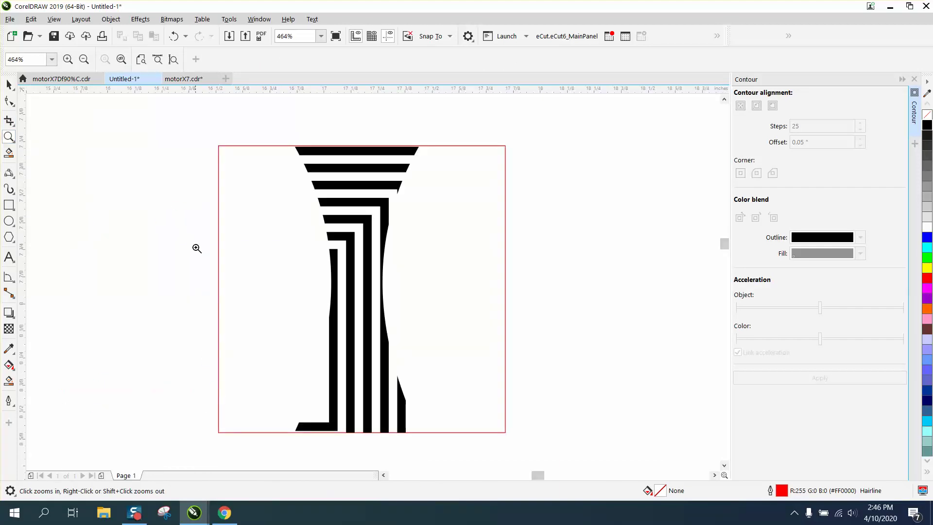
right_click(290, 218)
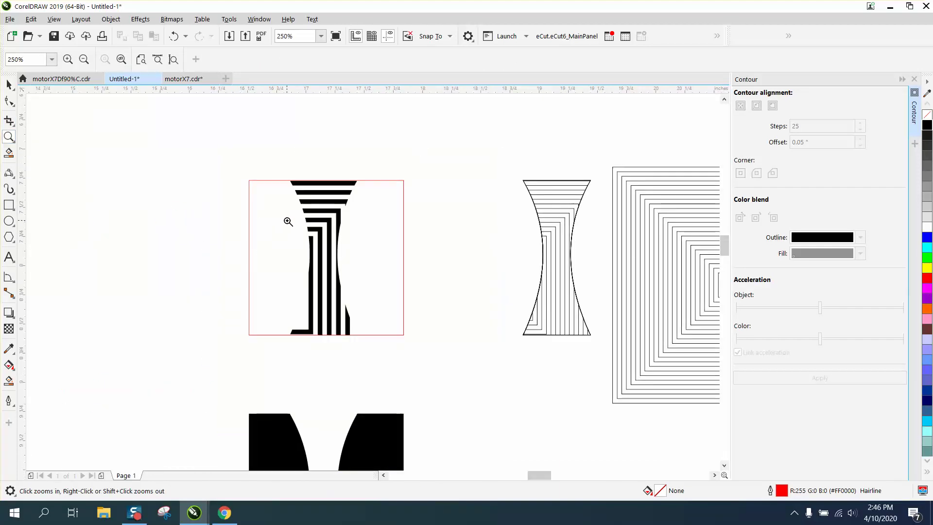
click(8, 84)
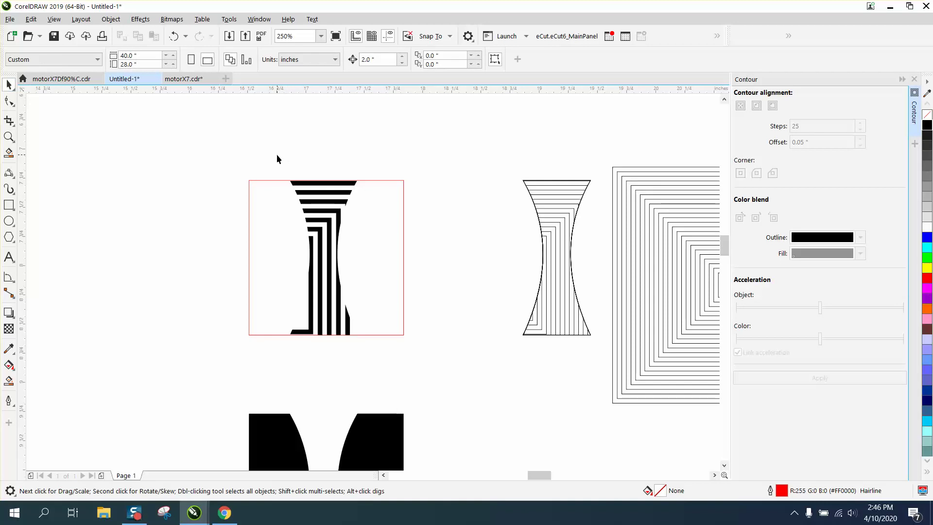
drag(277, 159, 366, 360)
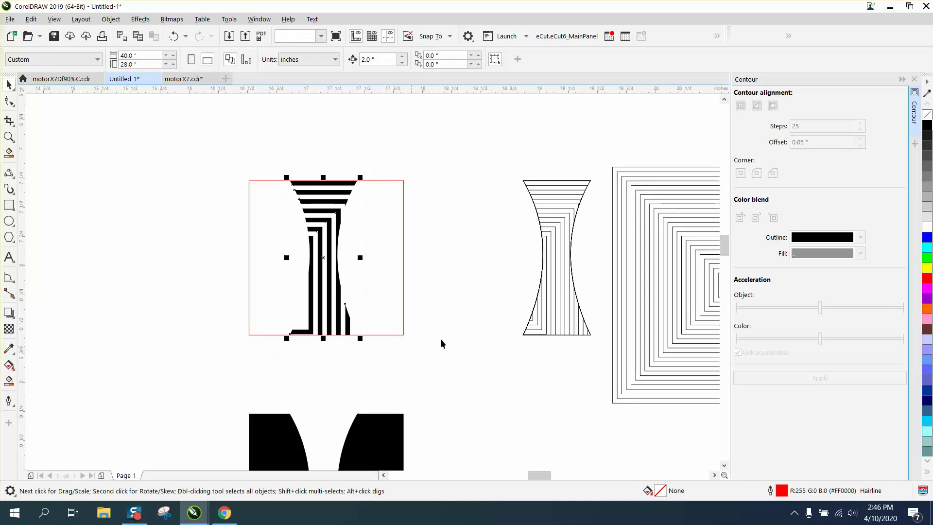
click(927, 114)
right_click(927, 125)
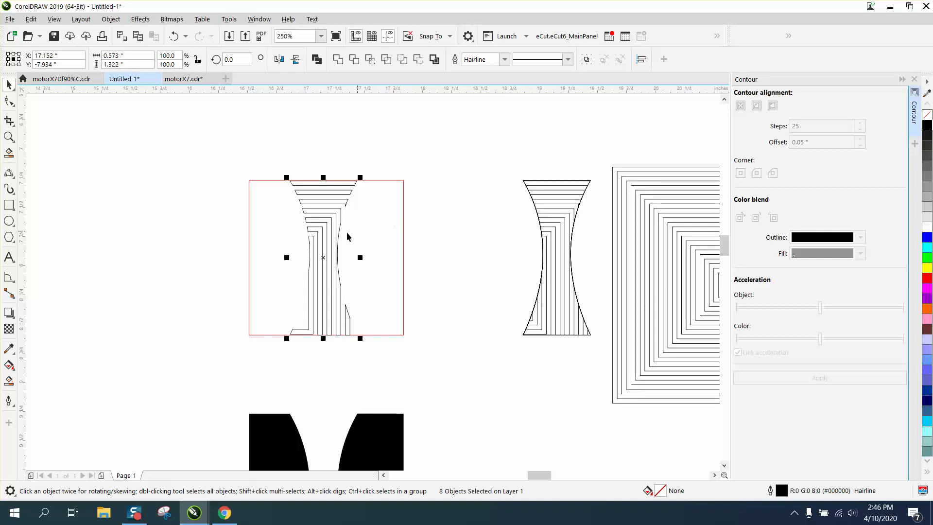
Examine the concentric squares and the outlined stripes in the red square up close
key(z)
right_click(435, 219)
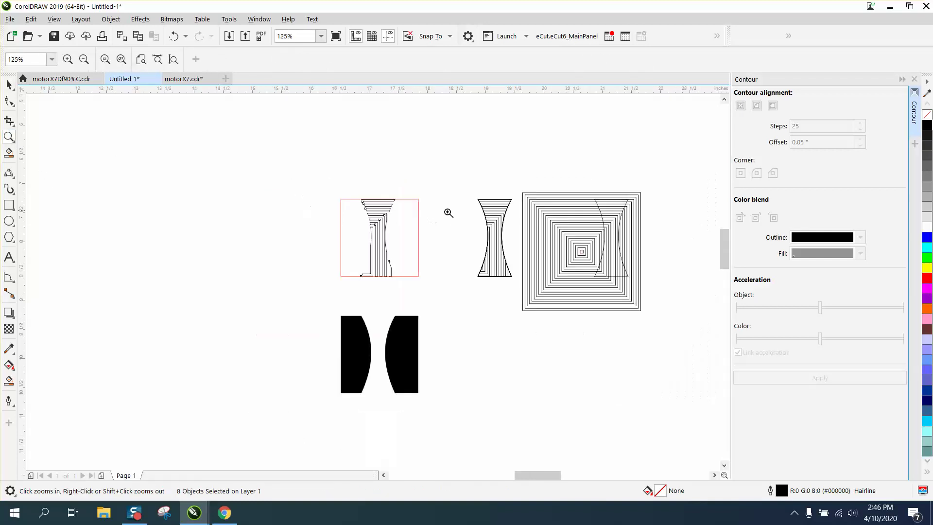
drag(519, 191, 685, 319)
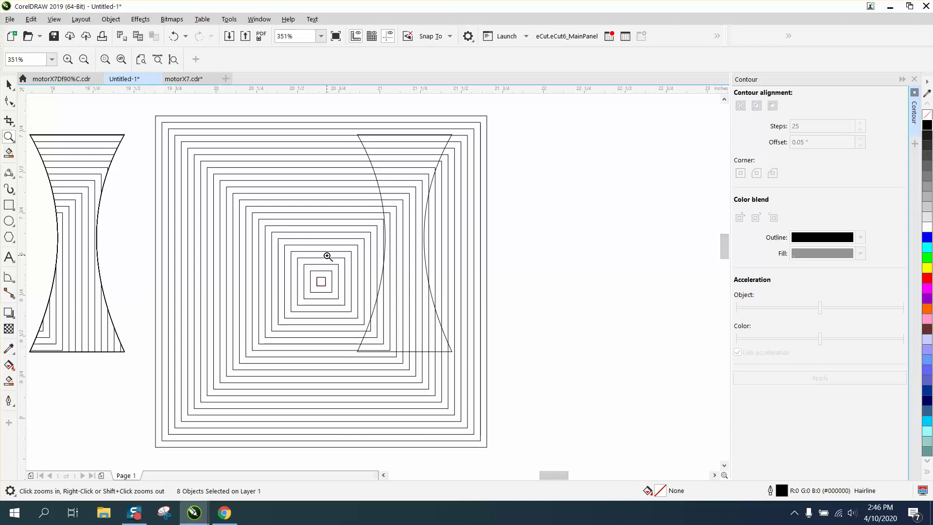
right_click(328, 256)
right_click(328, 255)
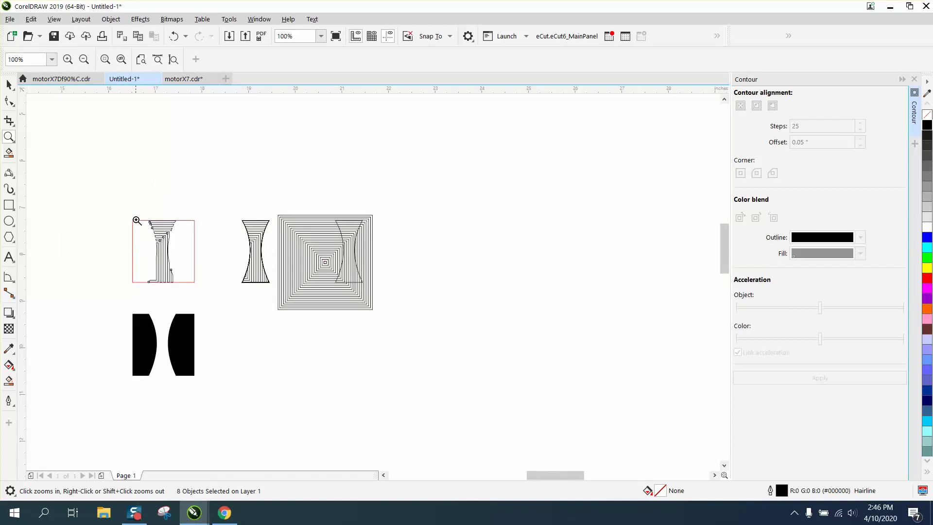
drag(137, 220, 223, 281)
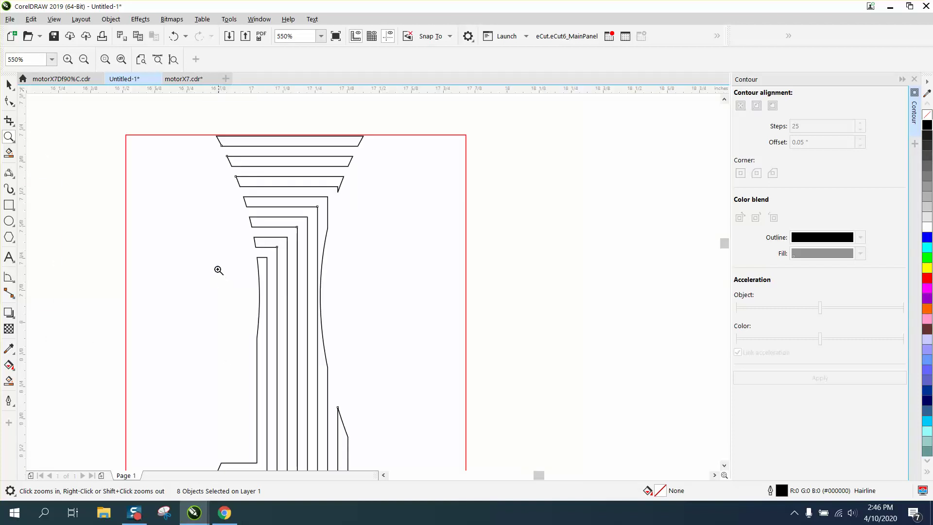
right_click(219, 270)
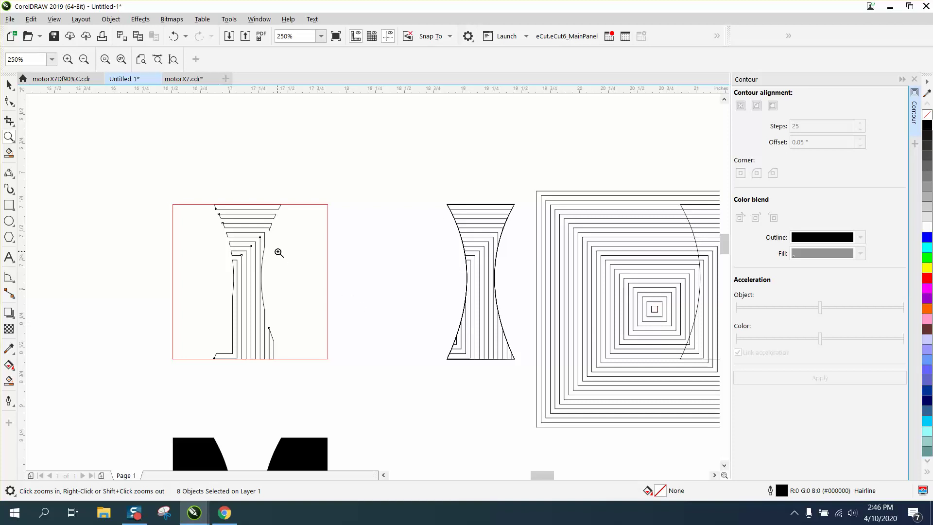
Move the right black curved piece 2 inches up and back down, and replace its fill with a black hairline outline
click(9, 84)
click(301, 456)
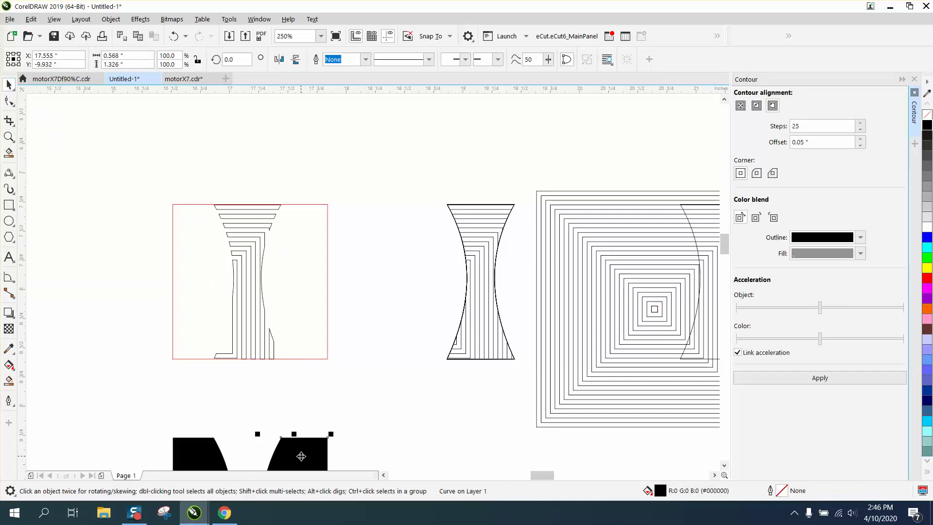
key(Up)
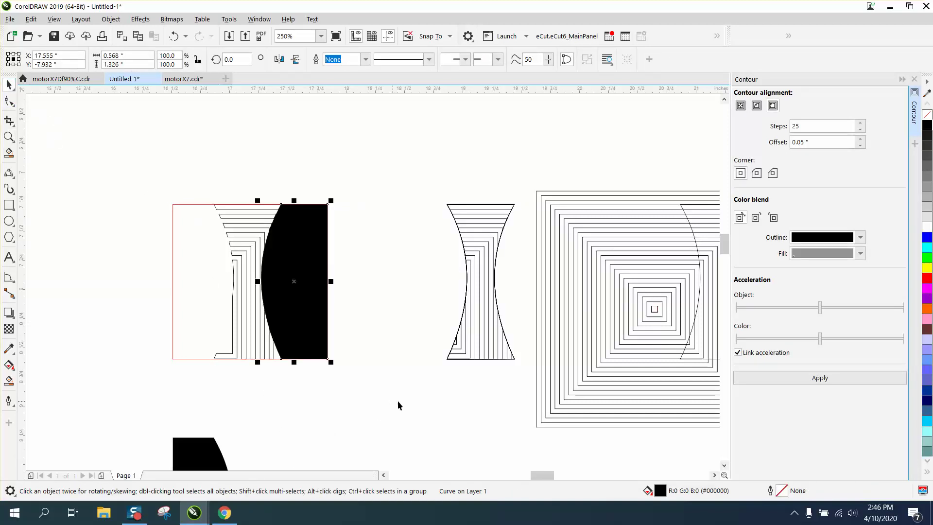
scroll(442, 390, down, 2)
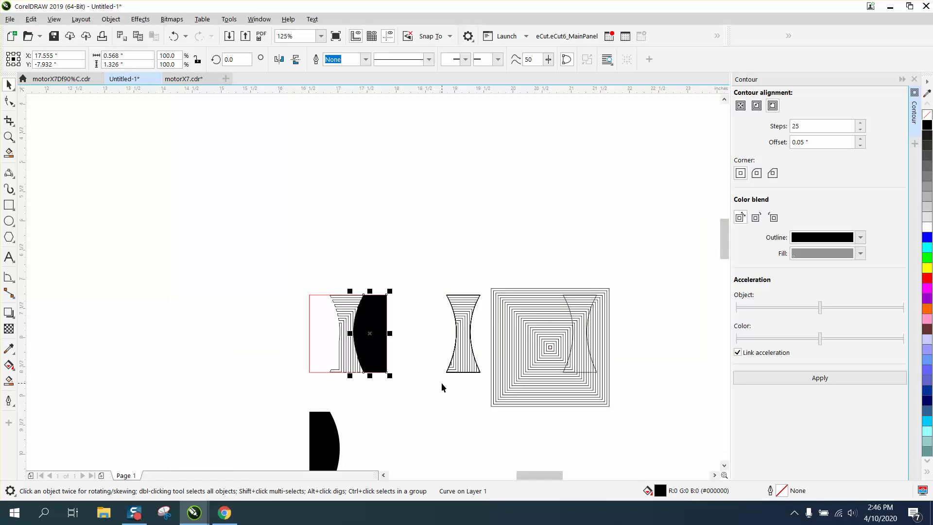
key(Down)
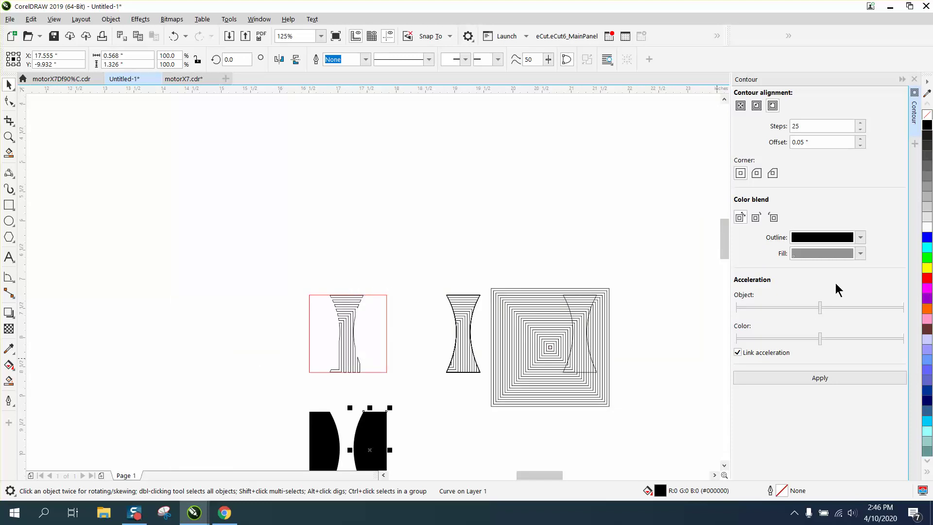
click(928, 114)
right_click(927, 125)
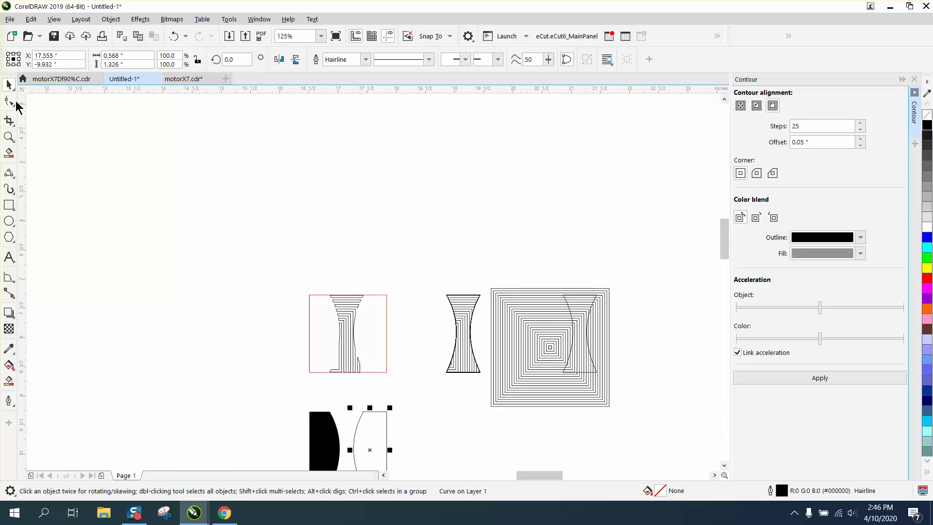
Move the concentric squares group over the outlined curved piece and shift the left black curved piece 2 inches left
scroll(482, 253, down, 2)
drag(502, 287, 447, 355)
click(402, 346)
key(shift+Left)
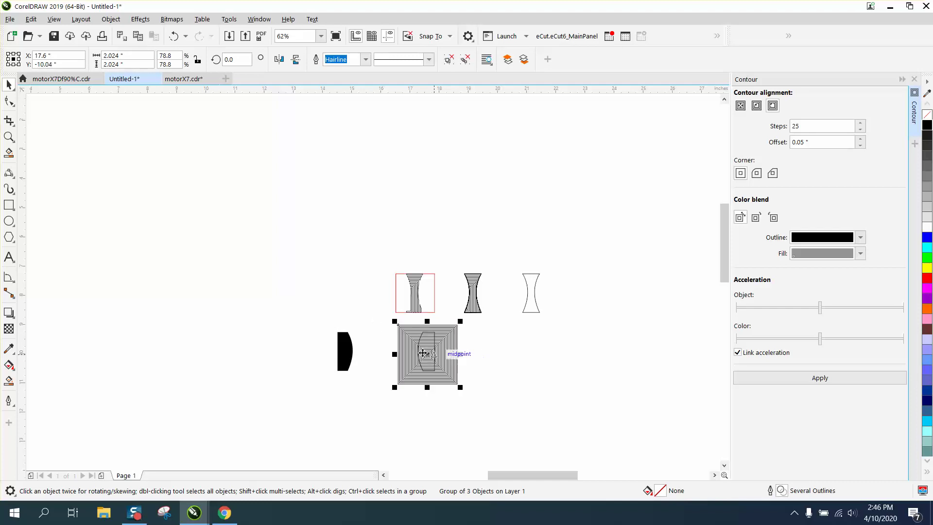
Intersect the outlined curved piece with the squares group and move the intersected line pattern 2 inches up into the red square
drag(372, 321, 502, 398)
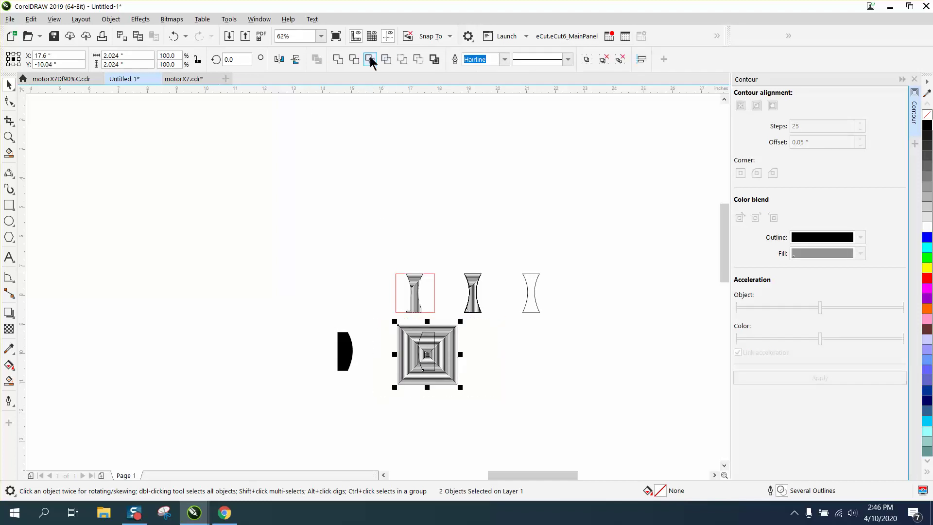
click(427, 352)
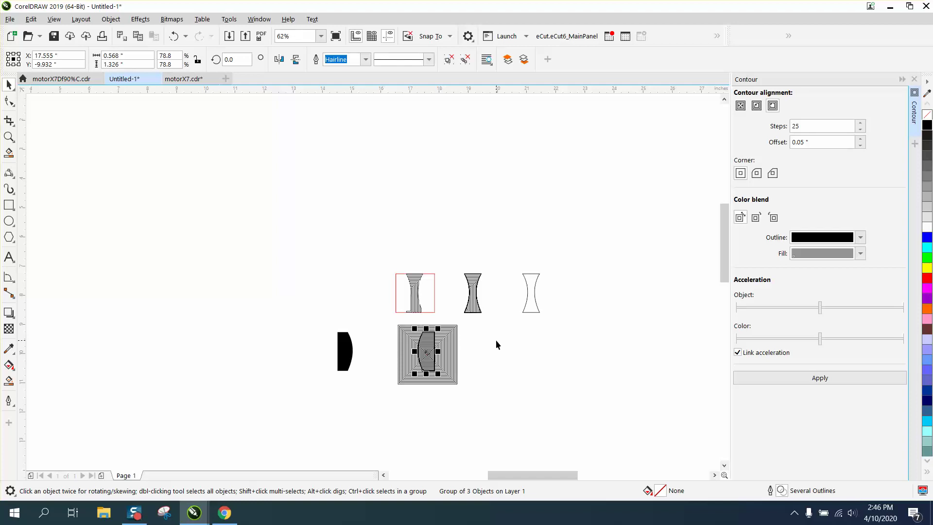
key(Up)
Inspect the intersected curved line pattern beside the stripes and move it another 2 inches up, clear of the red square
click(9, 136)
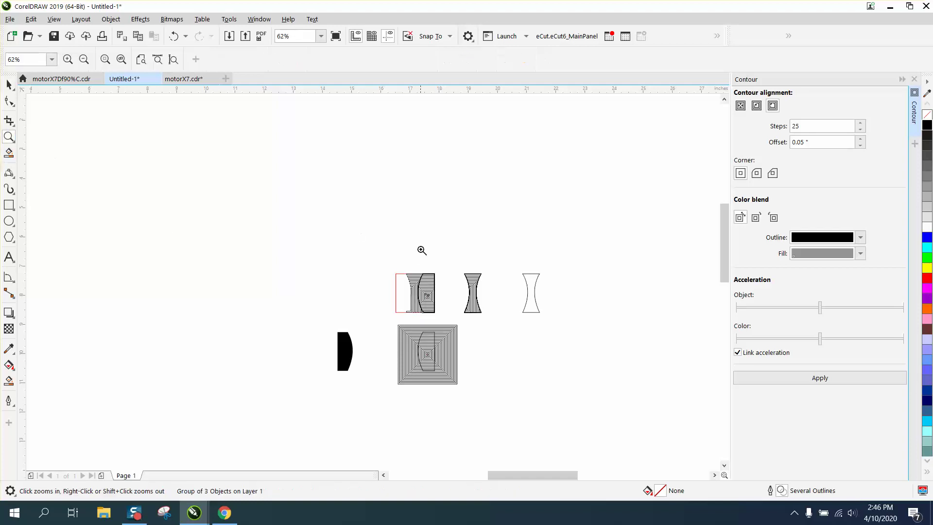
drag(421, 248, 475, 329)
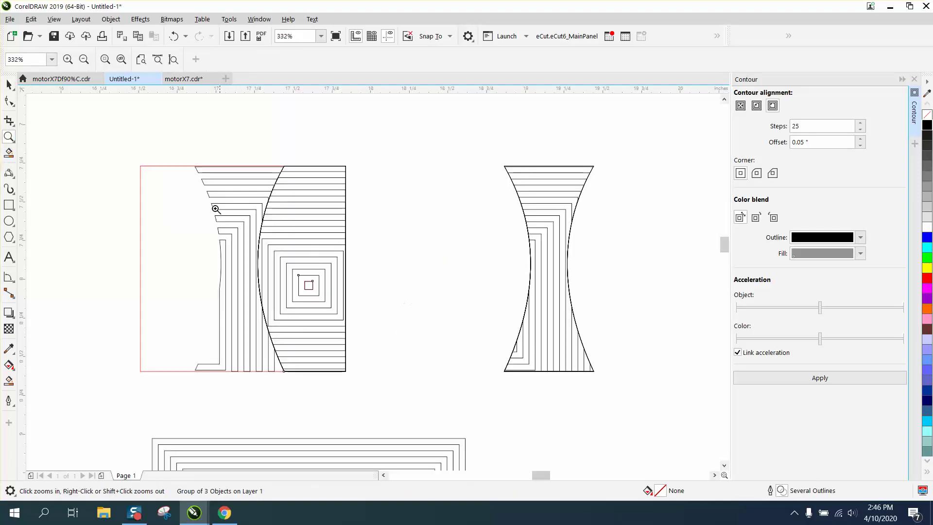
click(9, 85)
scroll(415, 212, down, 2)
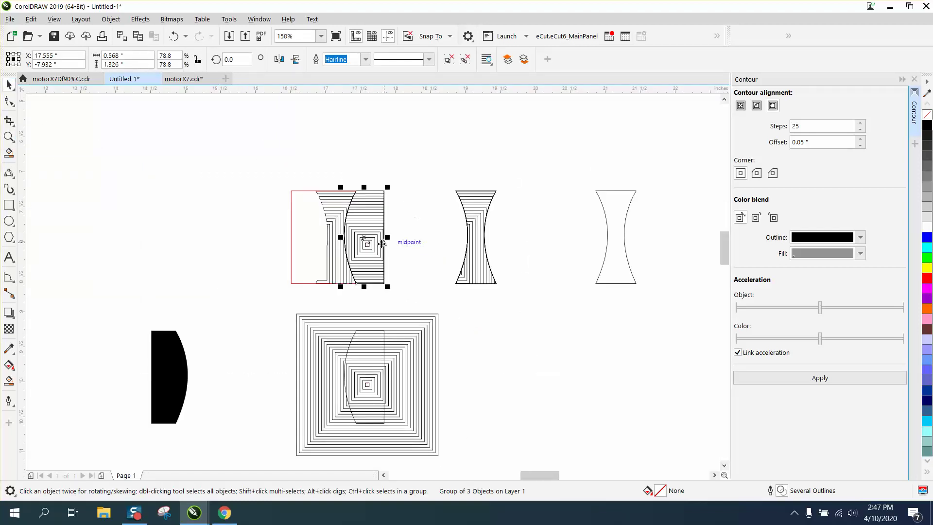
key(Up)
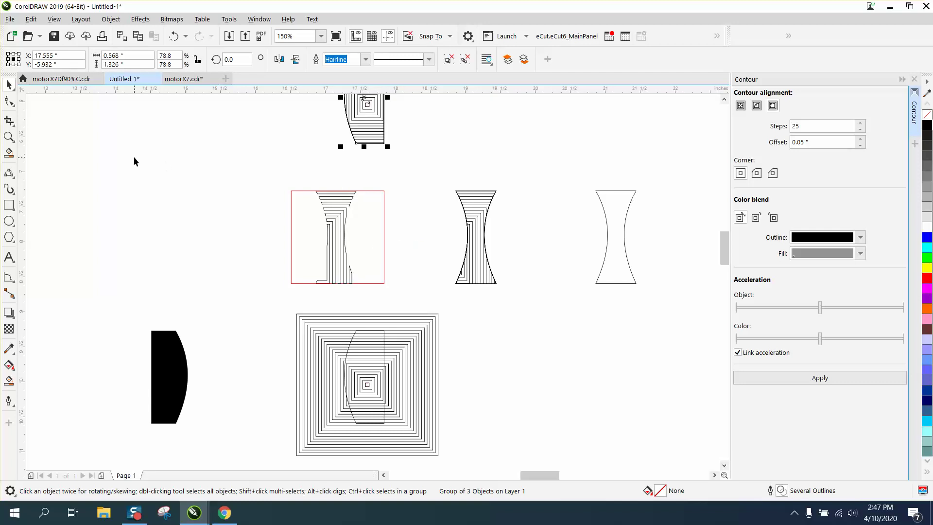
scroll(140, 163, down, 2)
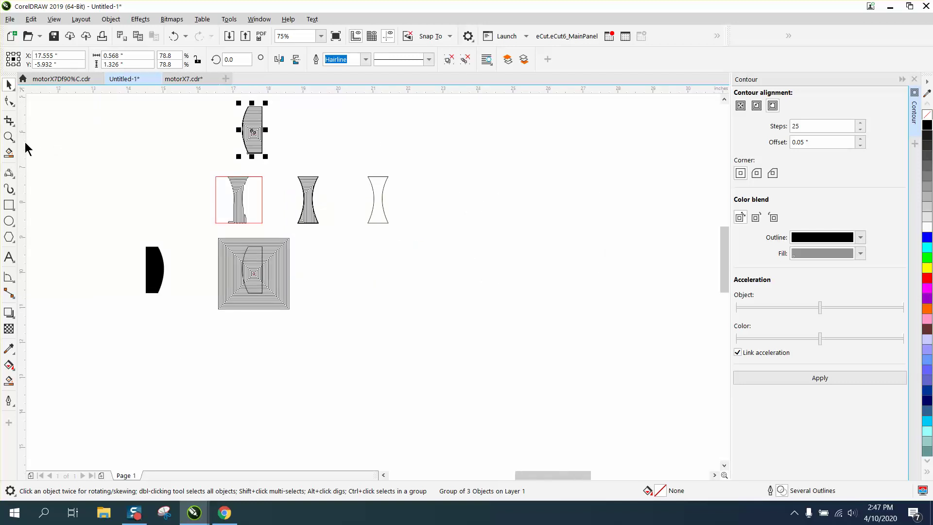
Smart Fill alternating square rings in the curved line pattern with black and move them 2 inches down into the red square
click(8, 381)
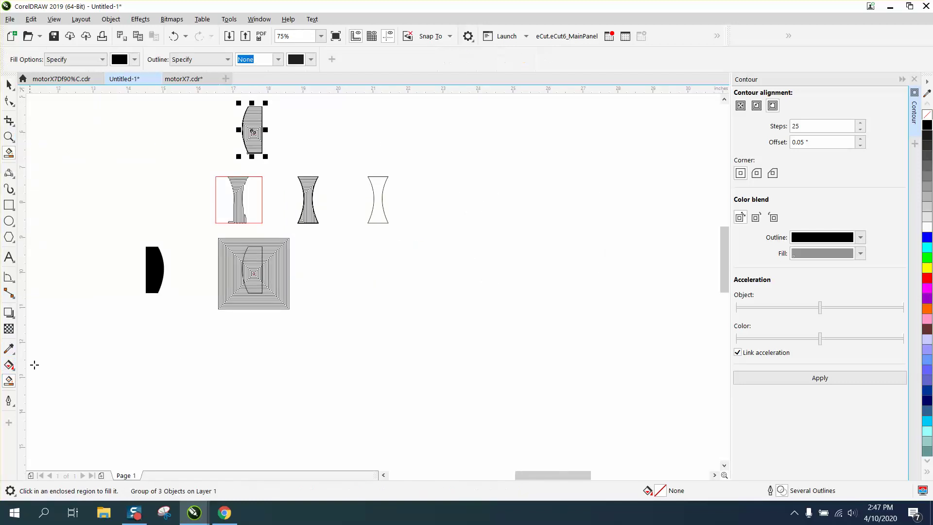
click(9, 137)
drag(235, 103, 324, 185)
click(9, 380)
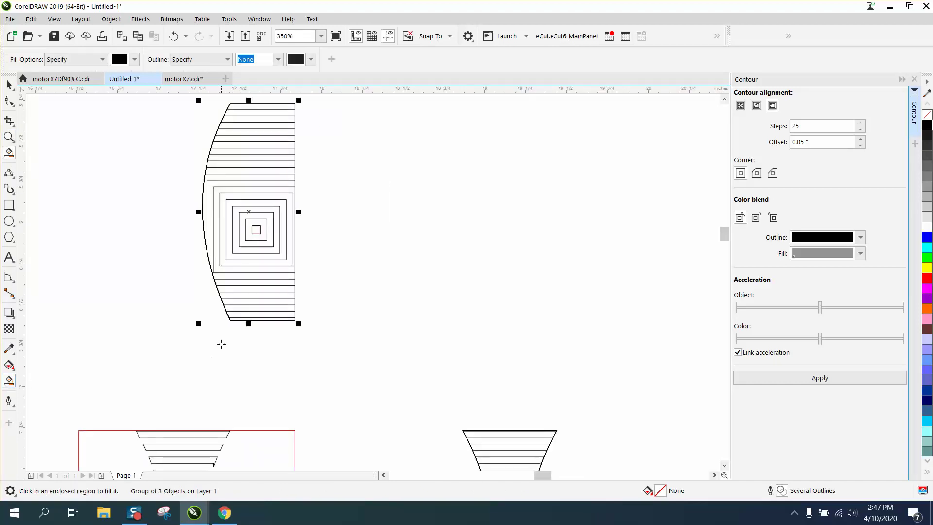
click(264, 270)
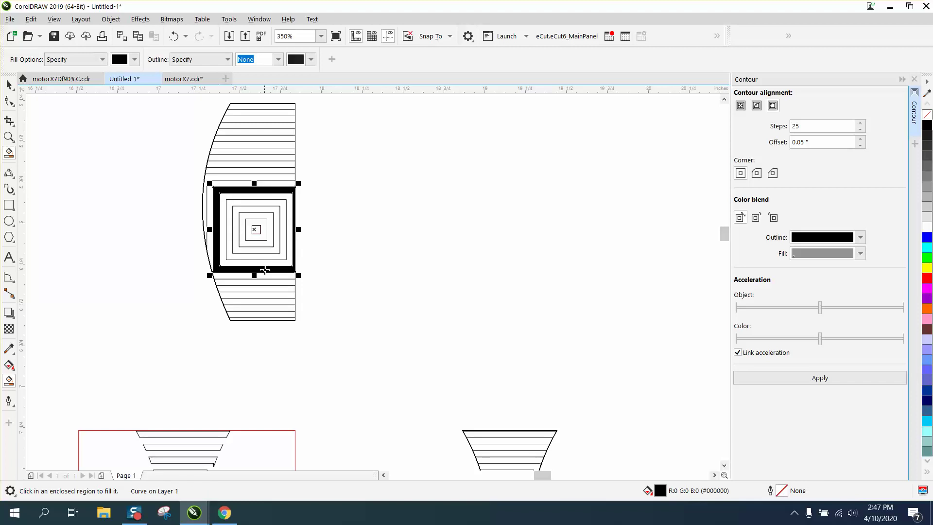
key(ctrl+z)
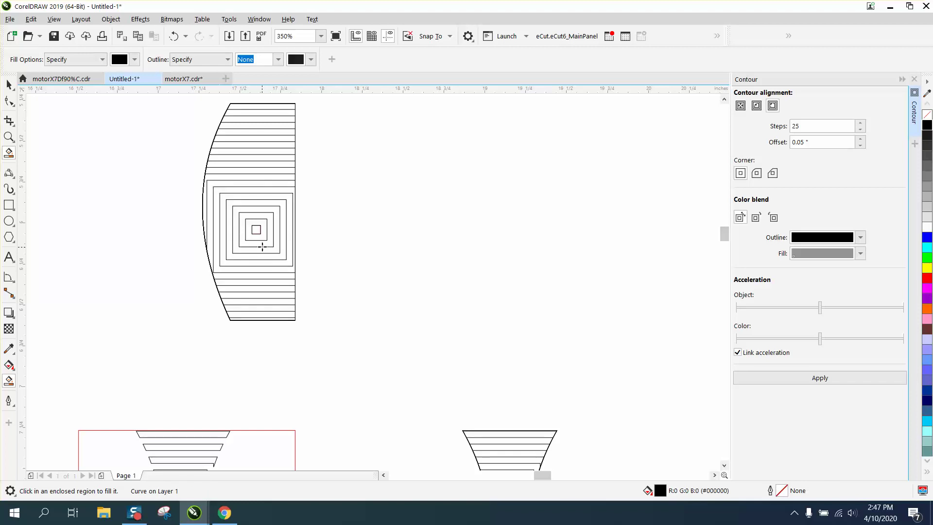
scroll(259, 242, down, 2)
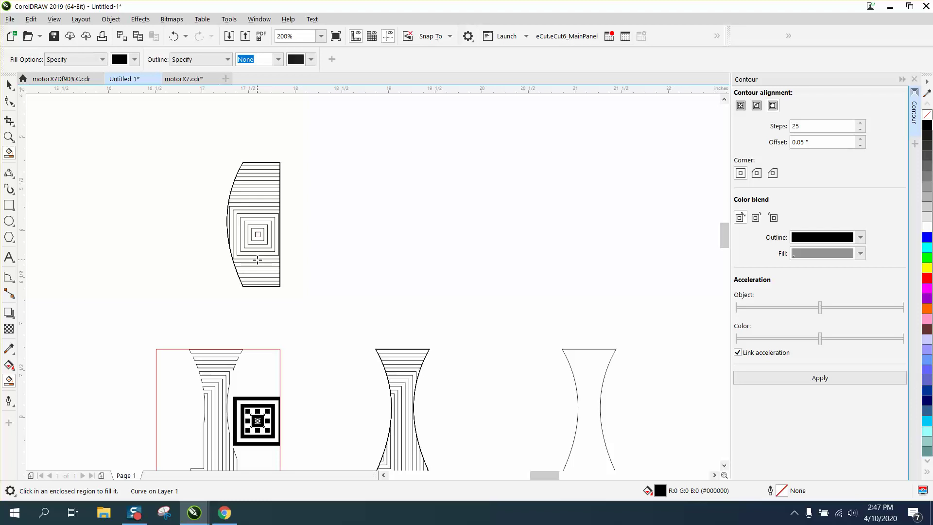
Try to Smart Fill the band around the concentric squares with black, and undo the fills back to the two outer square rings
click(258, 260)
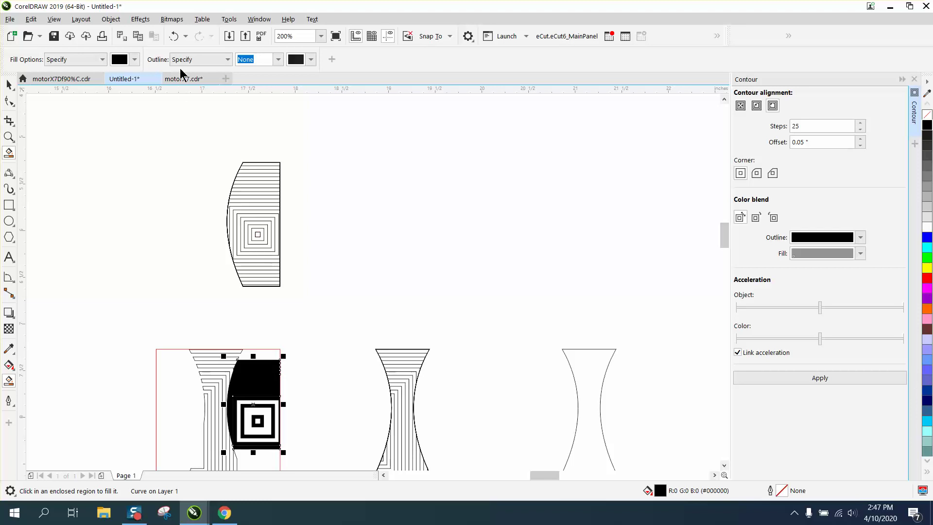
click(174, 36)
click(14, 140)
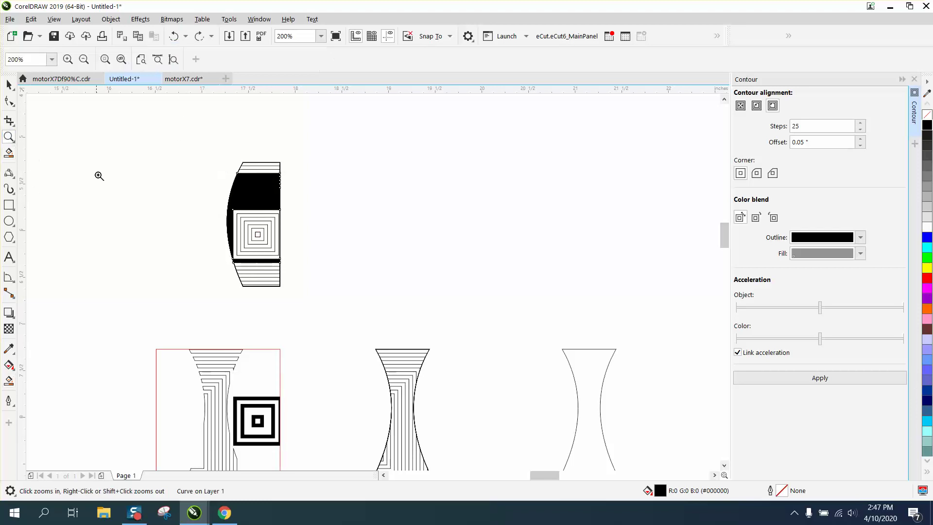
click(172, 36)
click(171, 36)
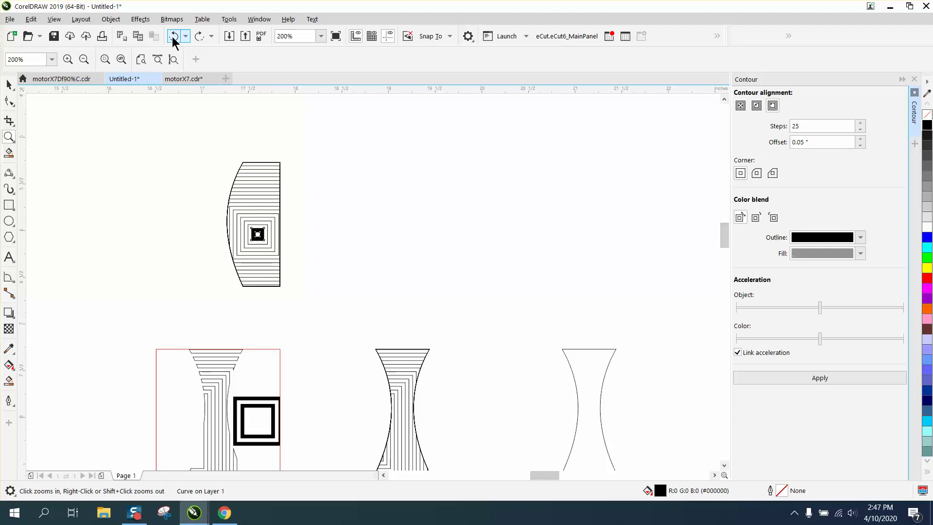
click(172, 37)
Smart Fill the curved band outside the concentric squares with black and move it 2 inches down into the red square
drag(172, 362, 311, 452)
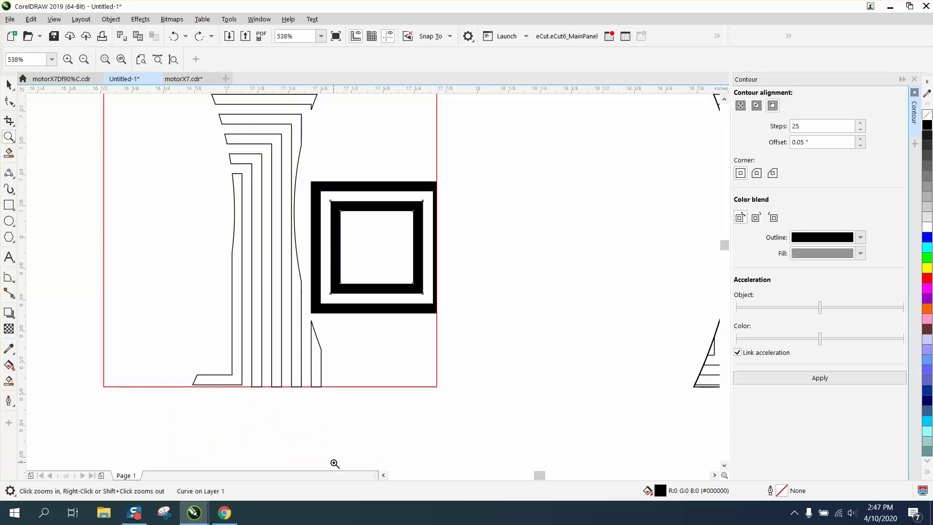
scroll(329, 243, down, 3)
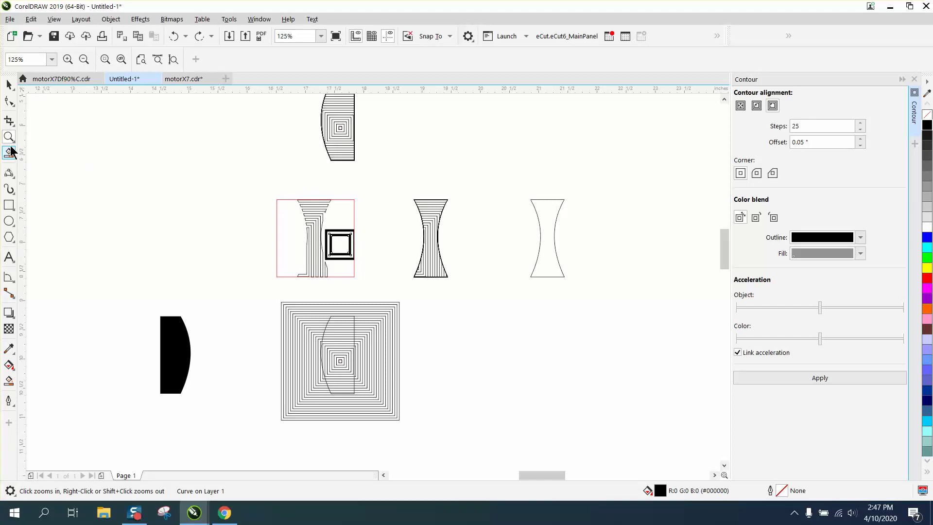
click(327, 153)
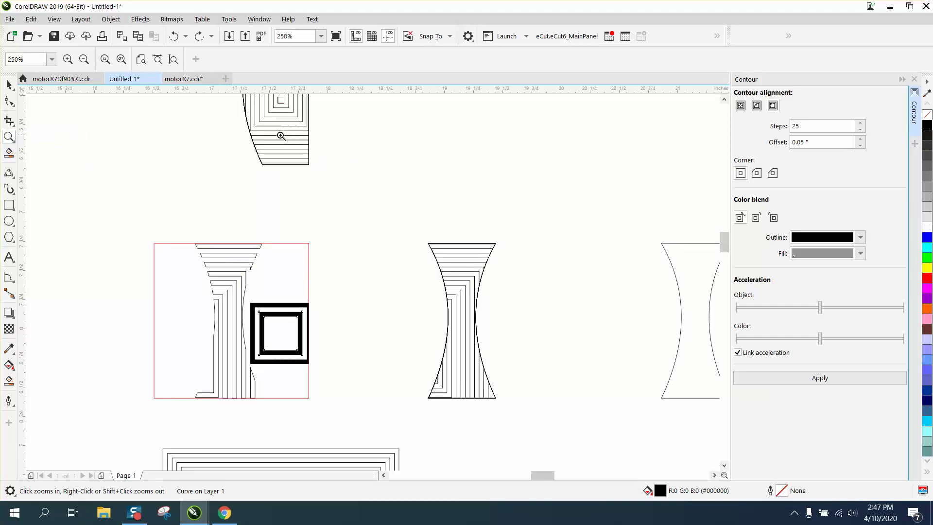
right_click(309, 171)
drag(261, 117, 333, 163)
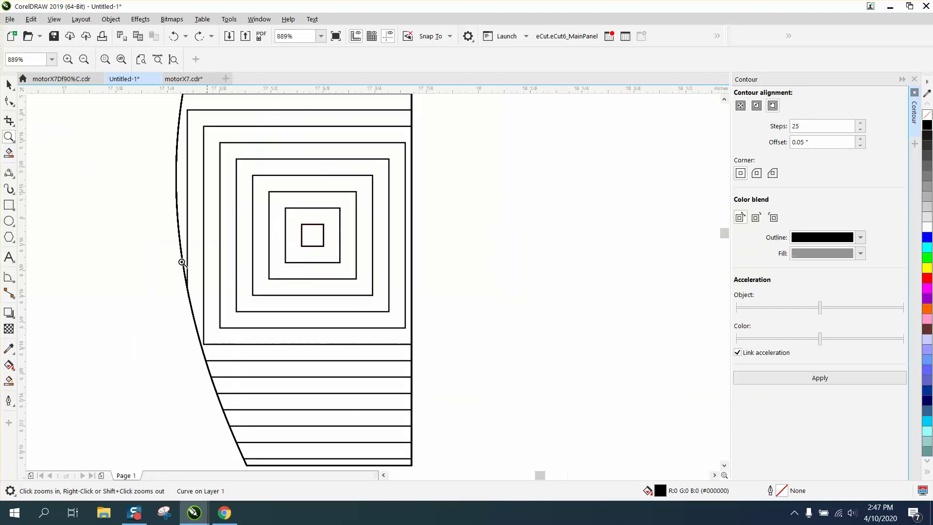
click(12, 382)
click(183, 229)
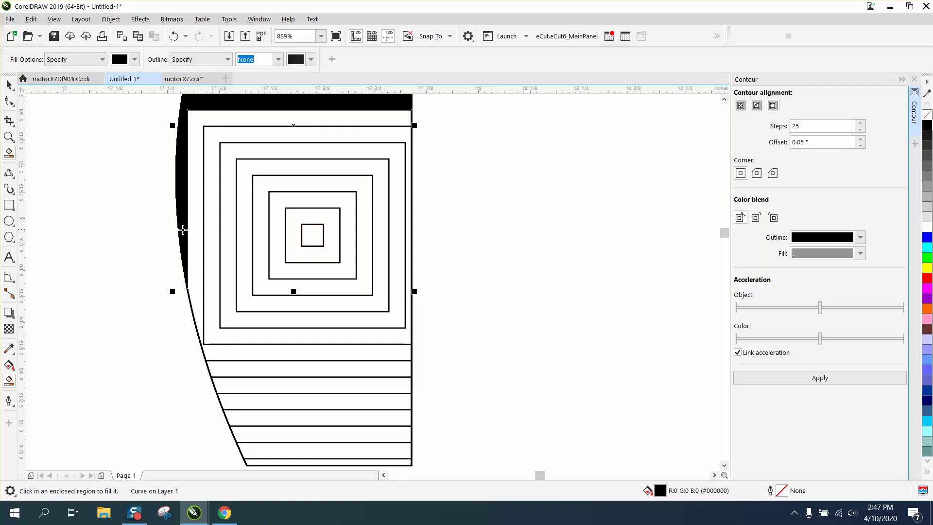
key(Delete)
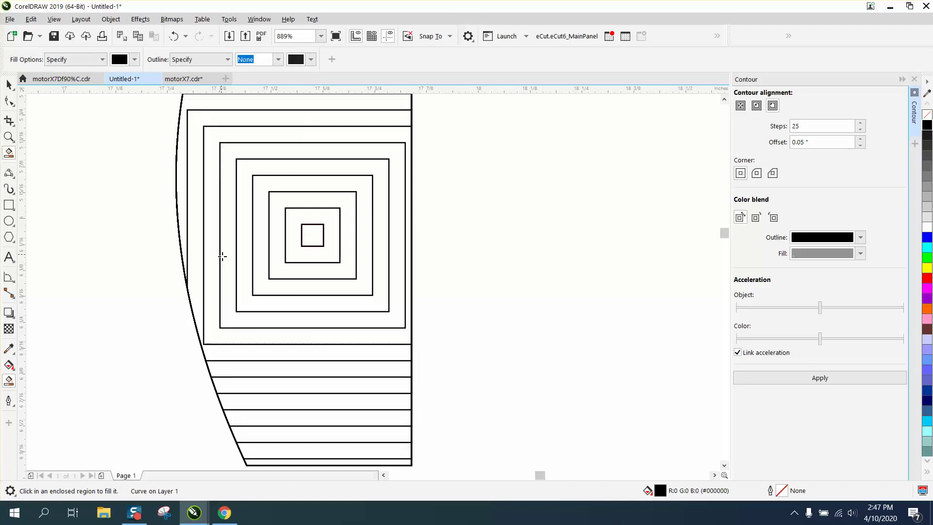
scroll(252, 344, down, 10)
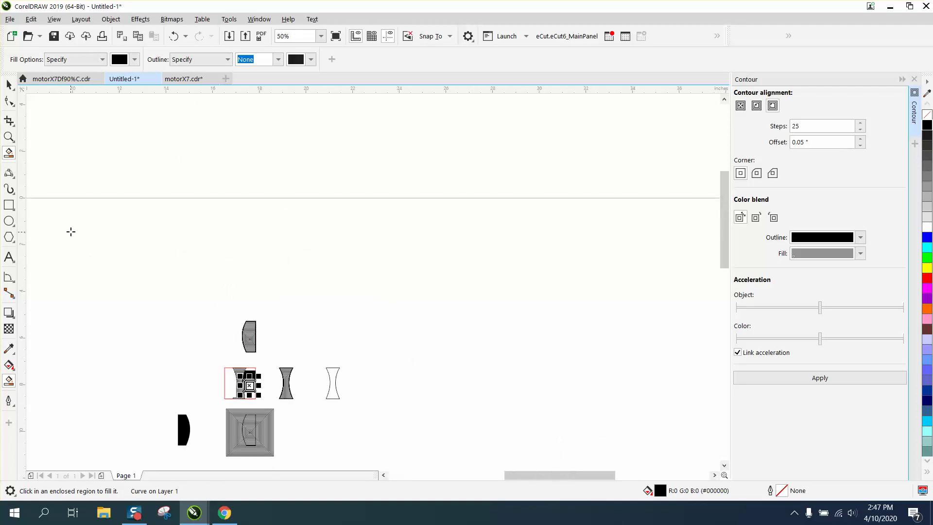
Undo the black curved band's move into the red square
click(8, 137)
drag(222, 349, 306, 412)
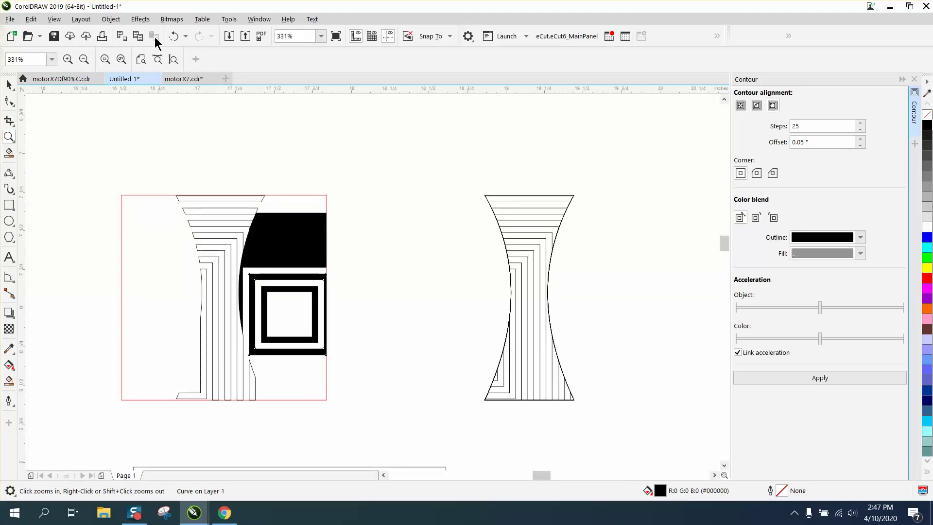
click(173, 37)
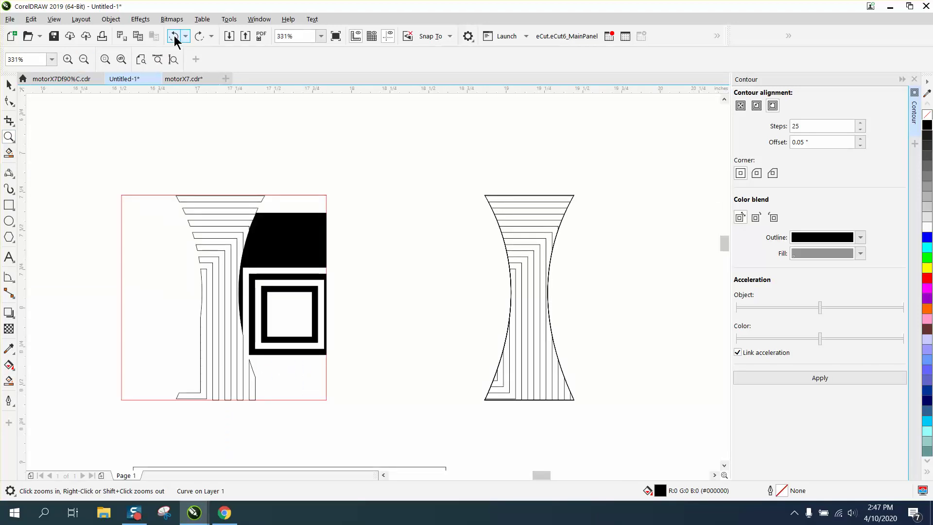
click(174, 36)
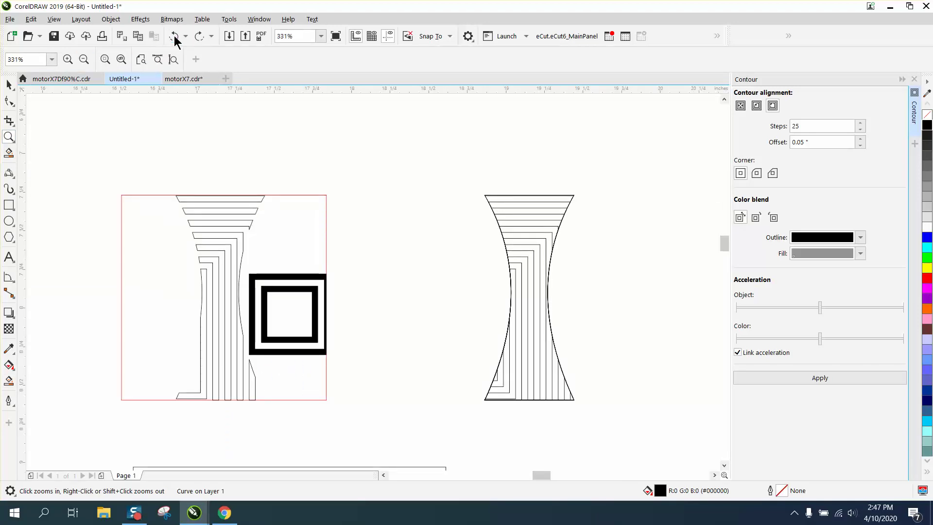
right_click(360, 251)
right_click(388, 274)
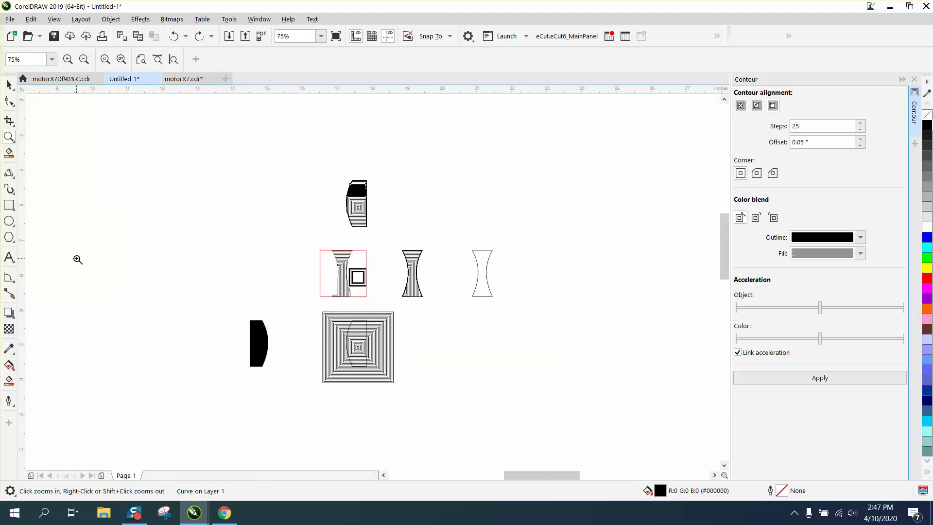
Draw a three-sided polygon about 1.96 by 1.70 inches in the empty area and add a concentric copy enlarged to about 2.68 by 2.32 inches
click(14, 245)
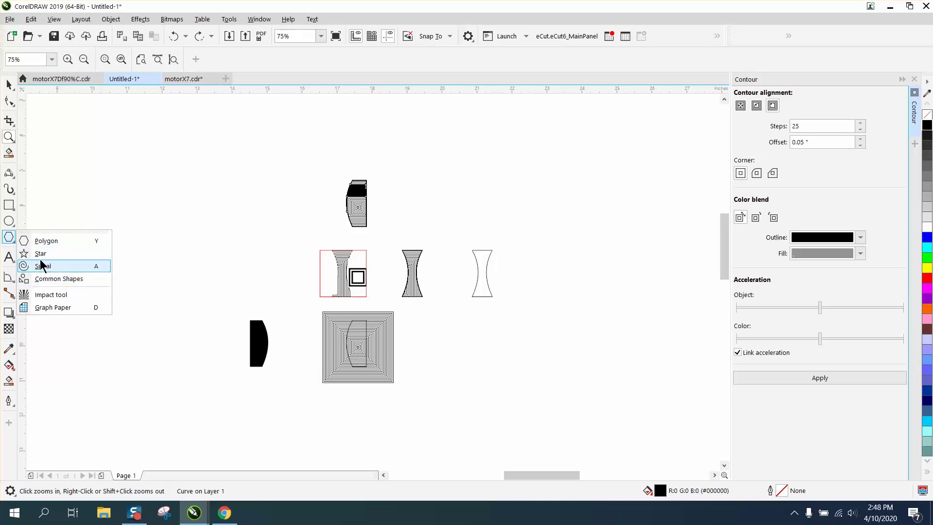
click(39, 241)
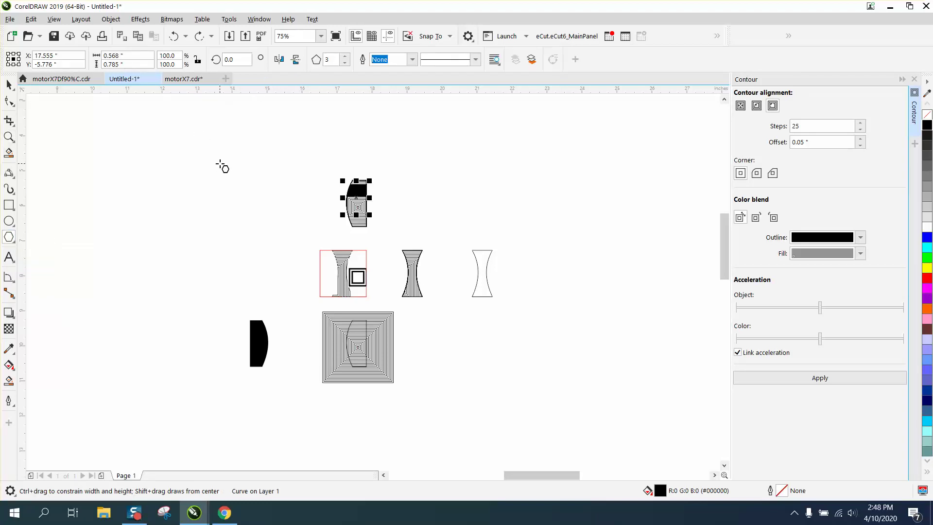
drag(218, 161, 143, 226)
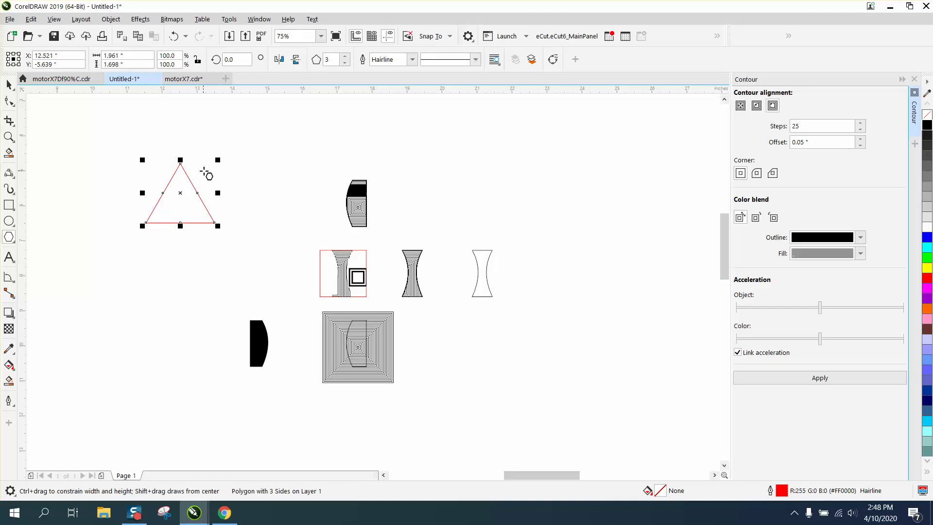
drag(217, 160, 233, 147)
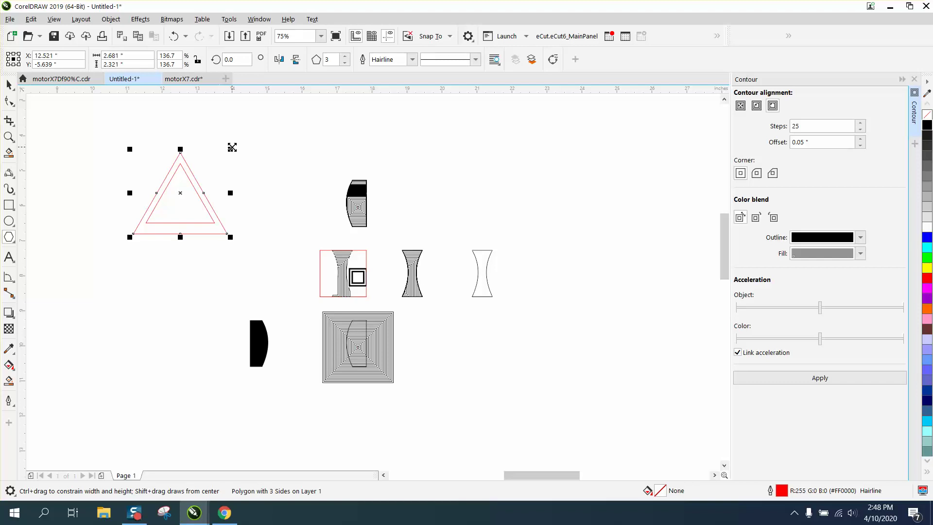
scroll(232, 147, down, 2)
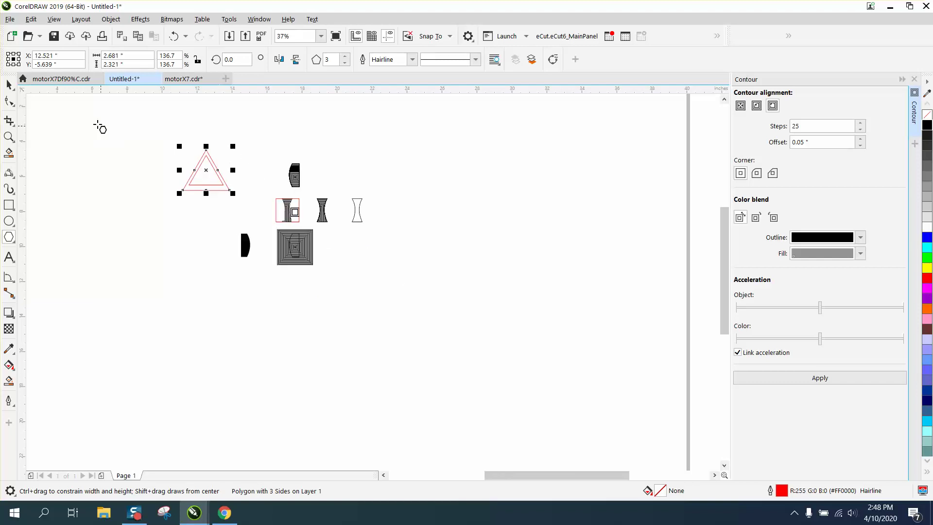
Select both concentric triangles and delete them
click(9, 86)
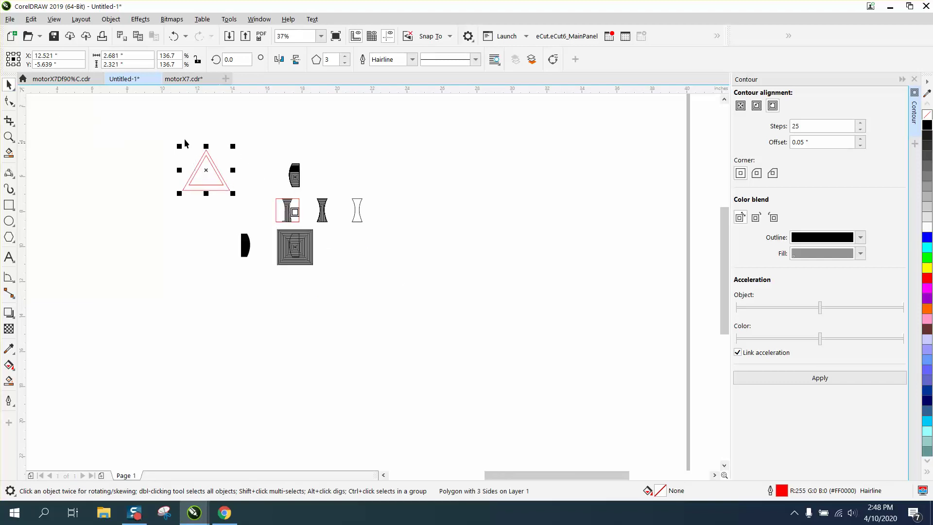
drag(153, 119, 250, 206)
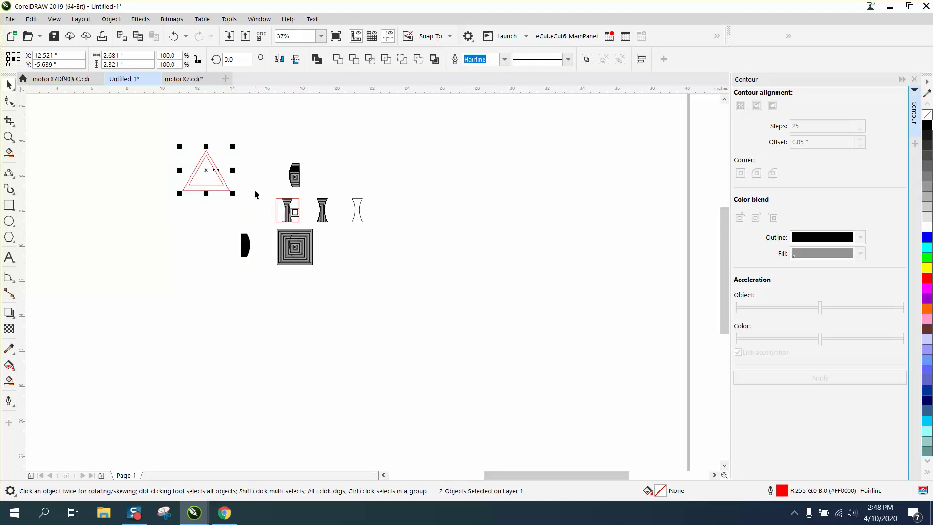
click(249, 188)
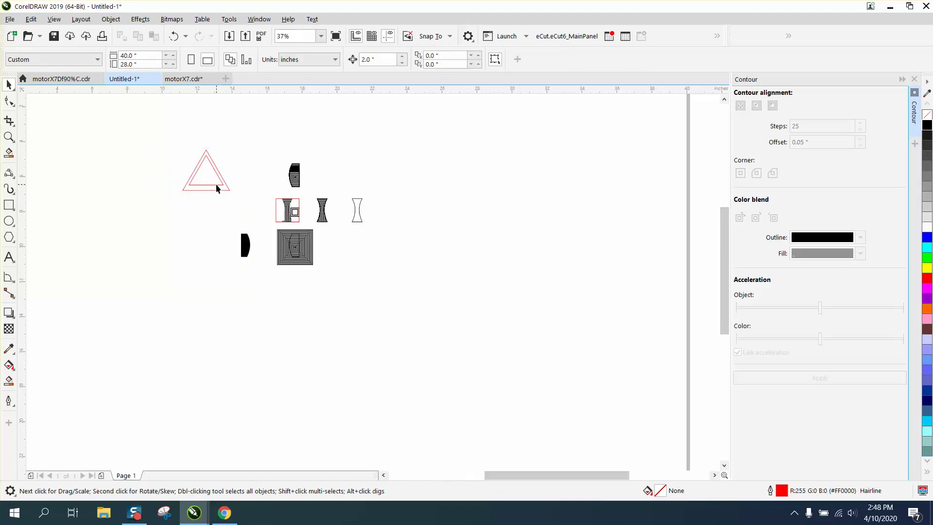
click(173, 36)
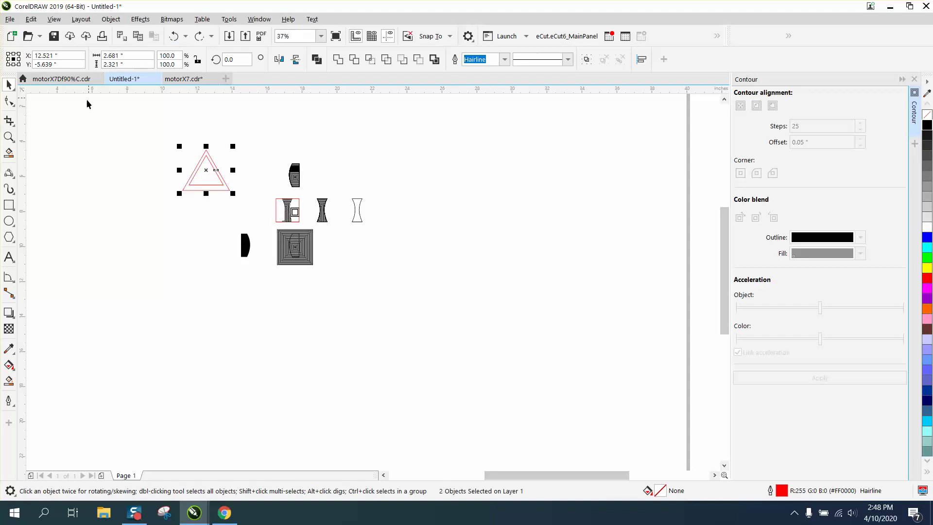
click(9, 137)
drag(179, 141, 262, 220)
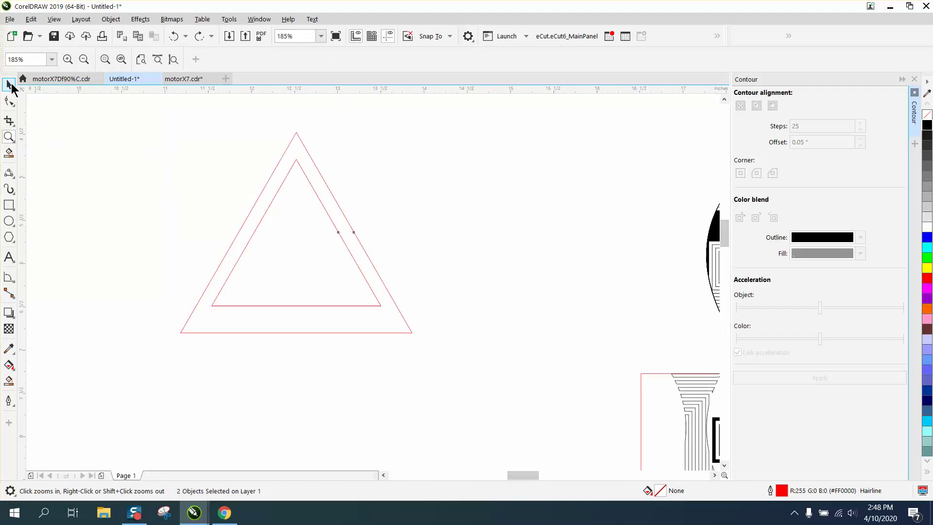
click(8, 85)
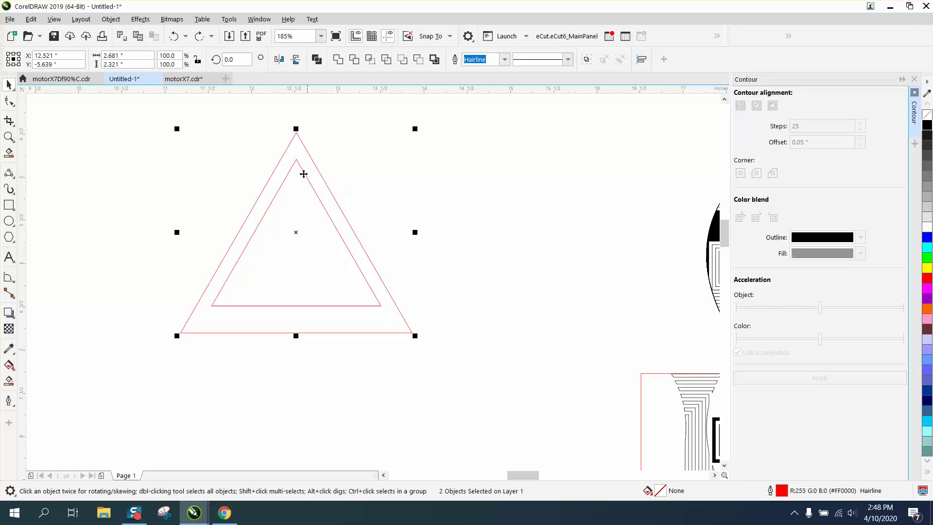
scroll(163, 217, down, 2)
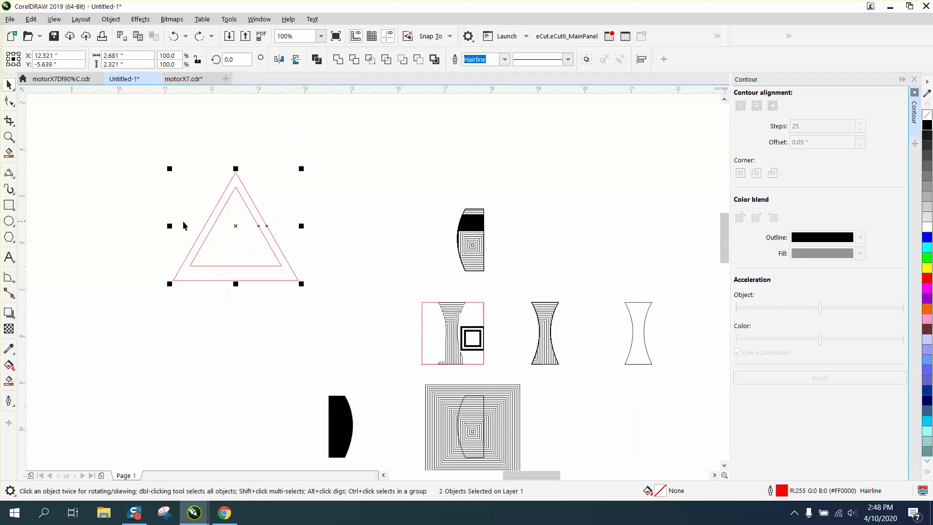
key(Delete)
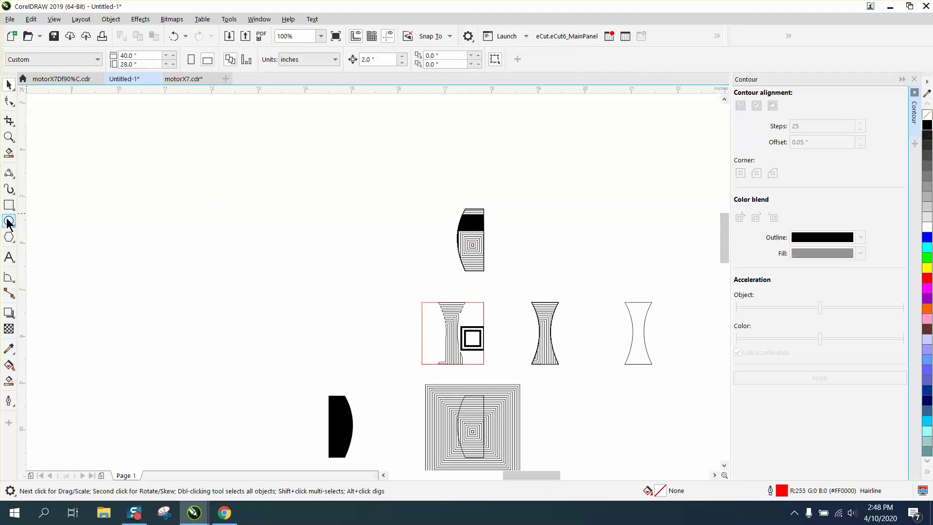
Draw a four-sided polygon about 2.18 inches wide and high in the empty area and enlarge it from its center to about 2.55 inches
click(9, 237)
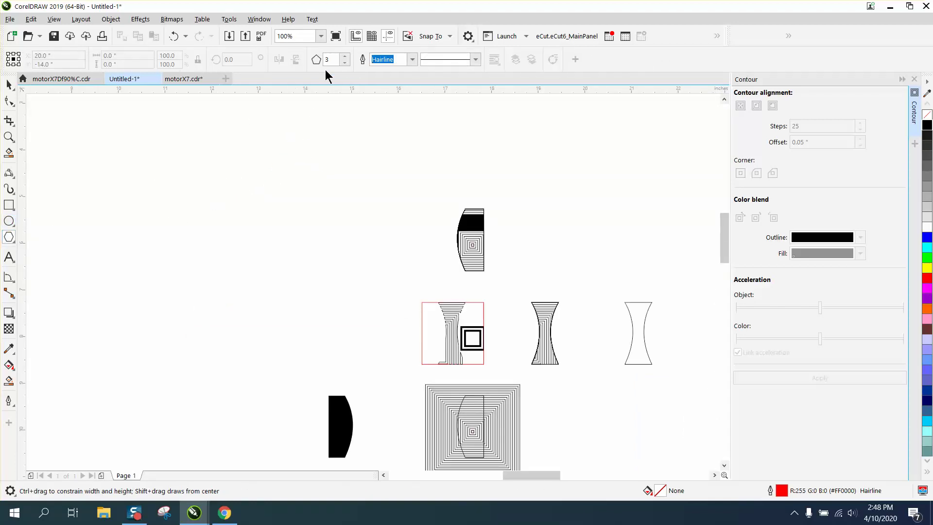
click(344, 56)
drag(263, 170, 185, 272)
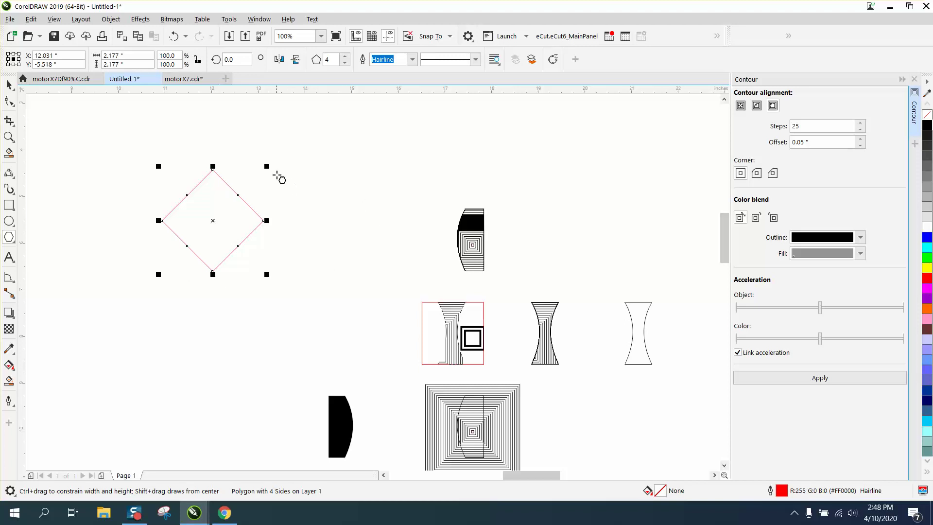
drag(266, 166, 279, 159)
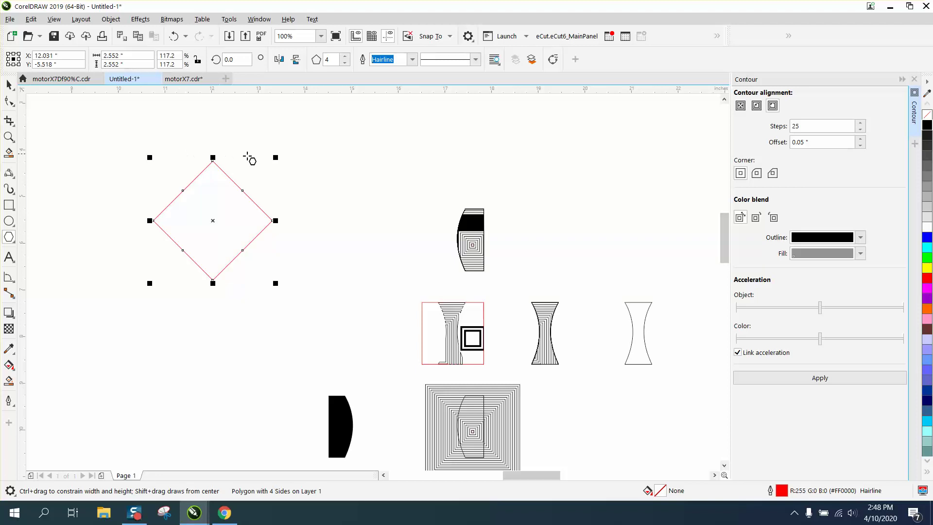
Add a concentric diamond copy enlarged to about 3.07 inches, and change both polygons to three sides
drag(276, 158, 292, 146)
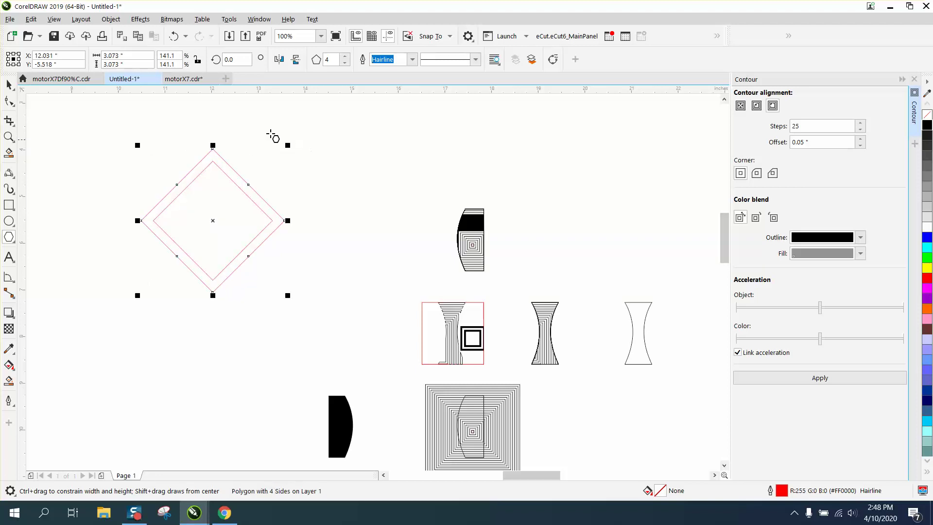
click(14, 84)
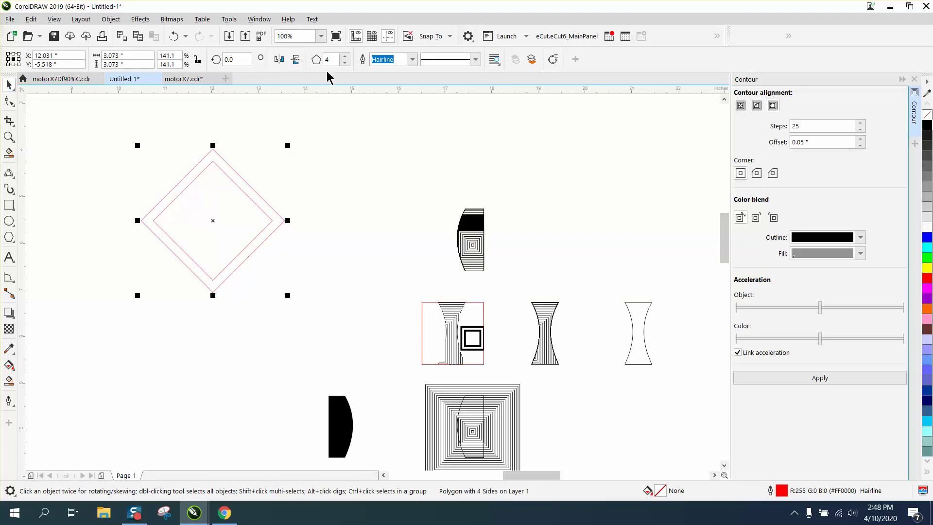
click(345, 62)
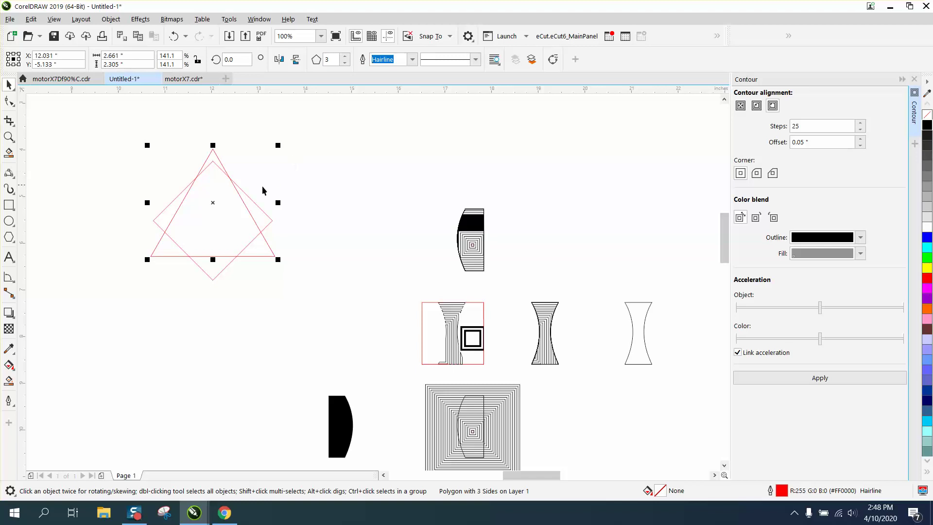
click(345, 63)
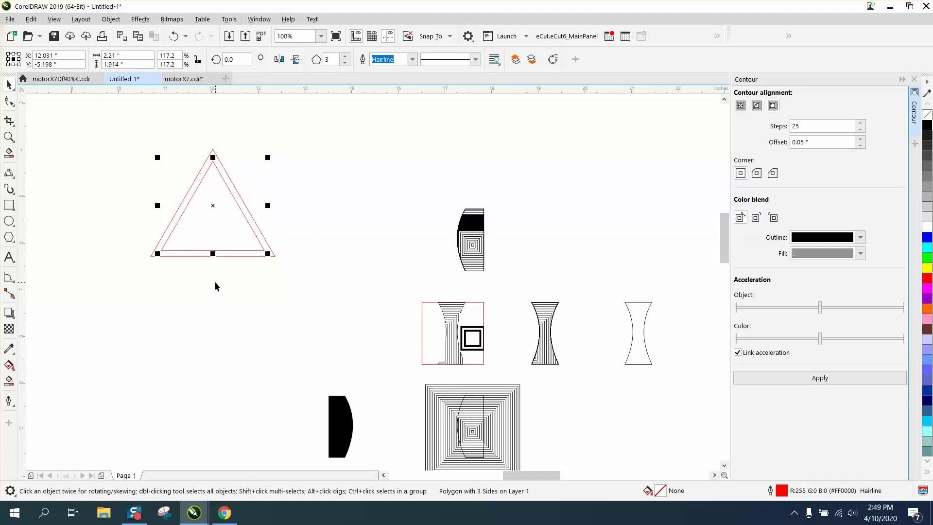
Undo the inner polygon's change to three sides and delete the inner polygon, keeping only the outer triangle selected
scroll(215, 281, down, 2)
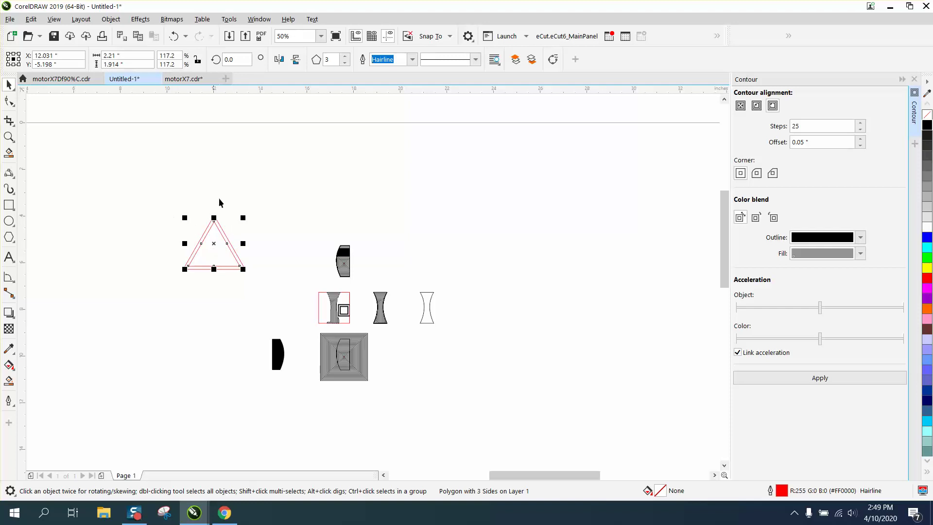
click(174, 36)
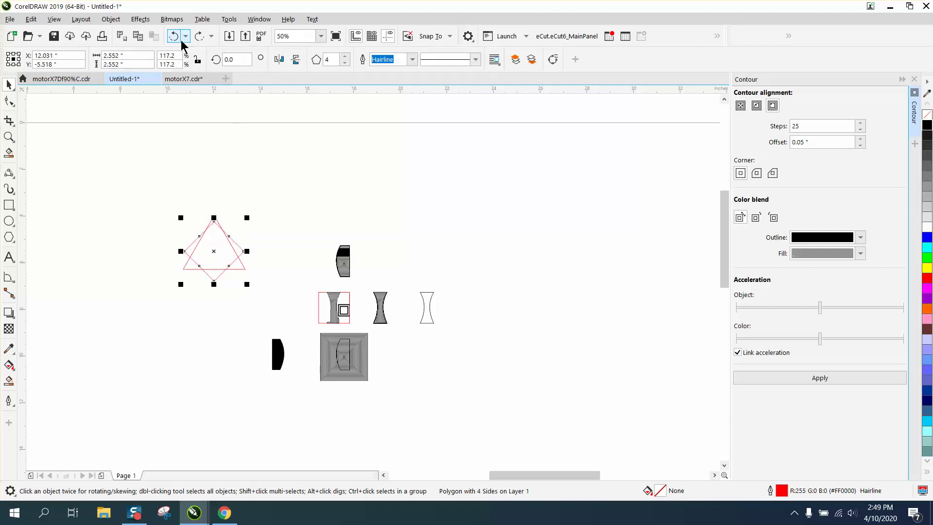
click(217, 226)
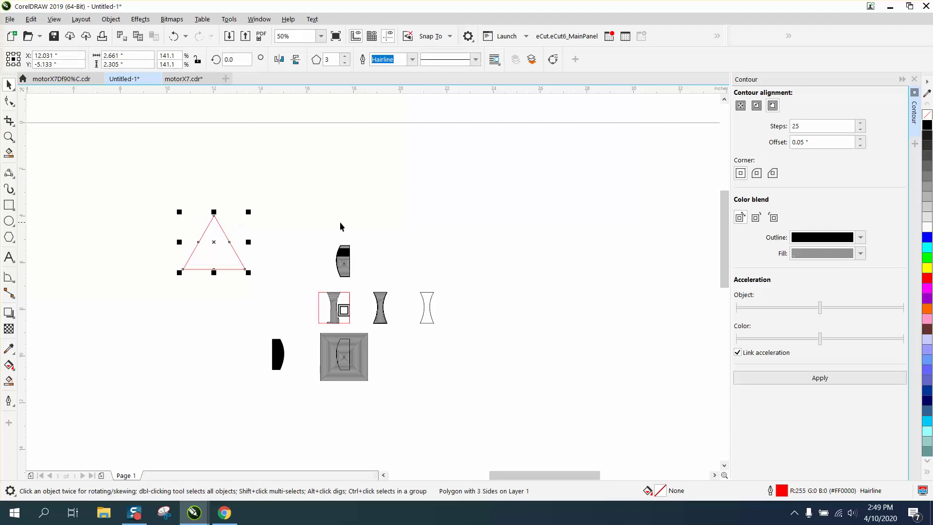
Apply an outside contour with 25 steps and a 0.05-inch offset to the remaining triangle
click(811, 379)
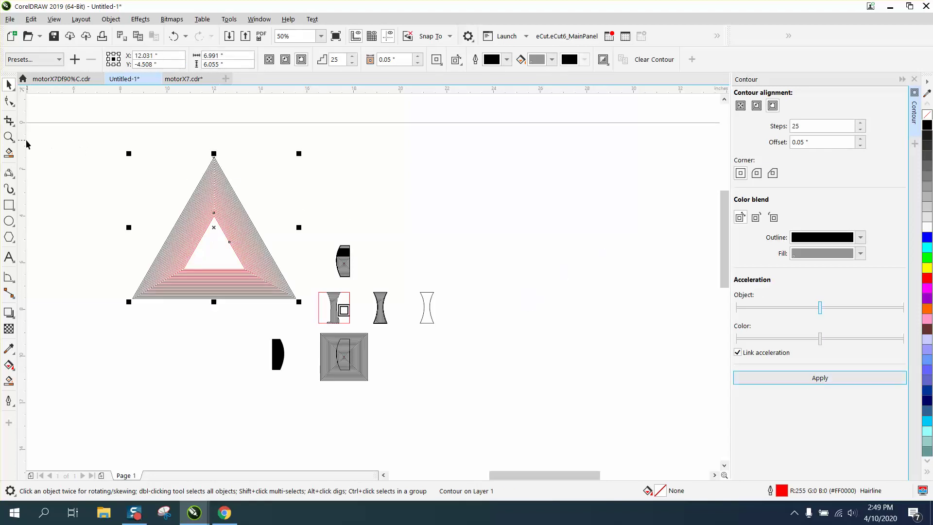
click(8, 137)
drag(187, 182, 276, 237)
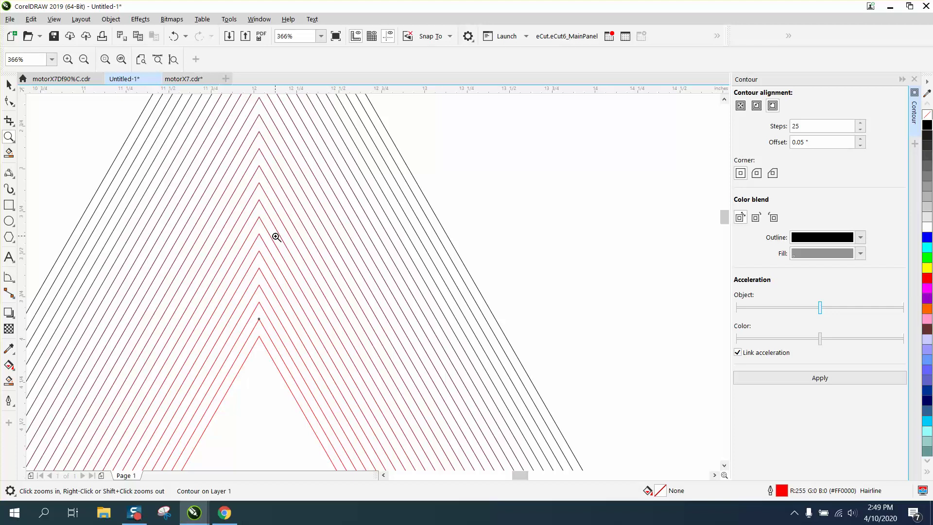
key(F10)
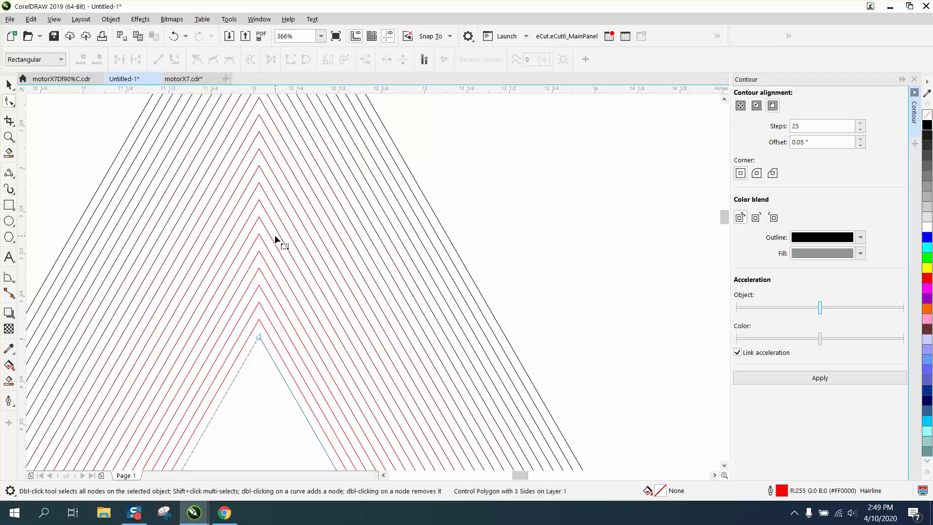